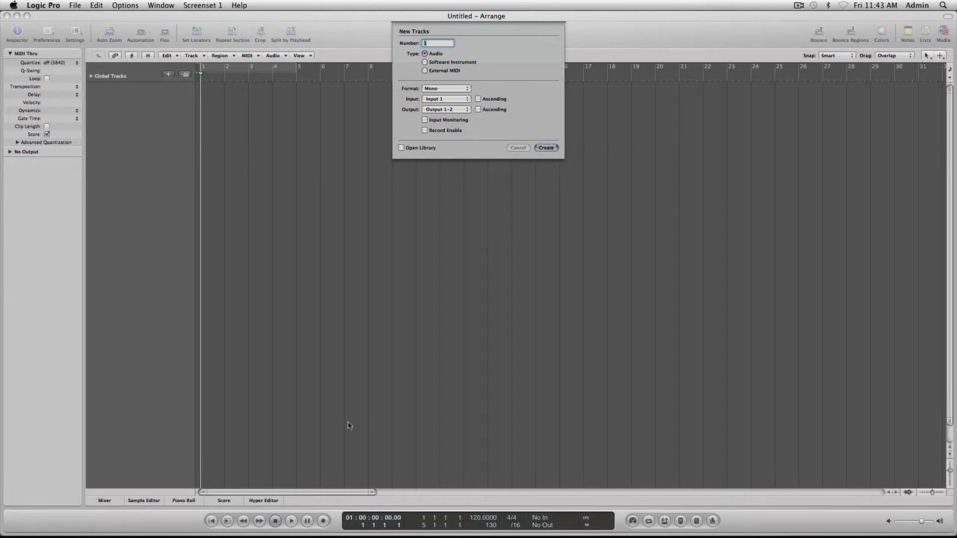
- Create an empty project containing one mono audio track on Input 1 with Output 1-2
key(F13)
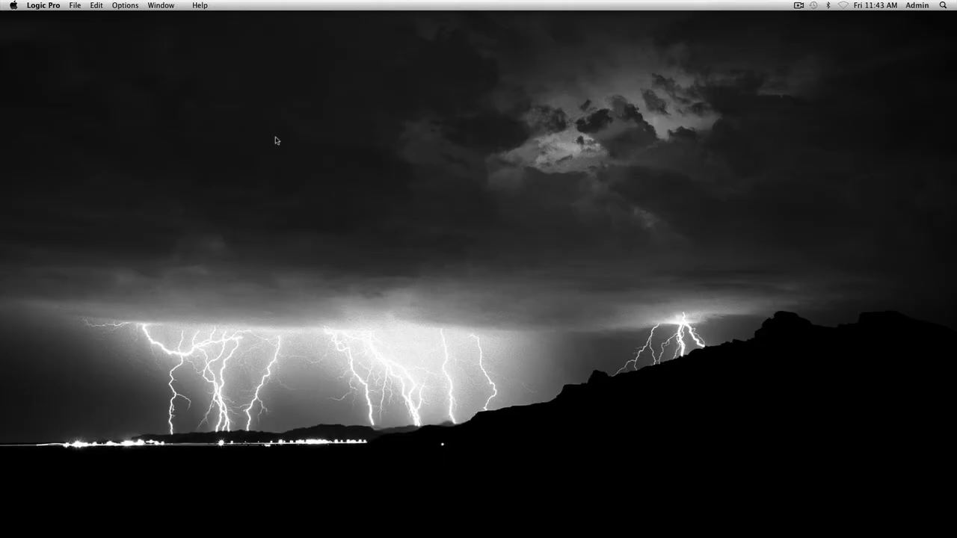
click(79, 5)
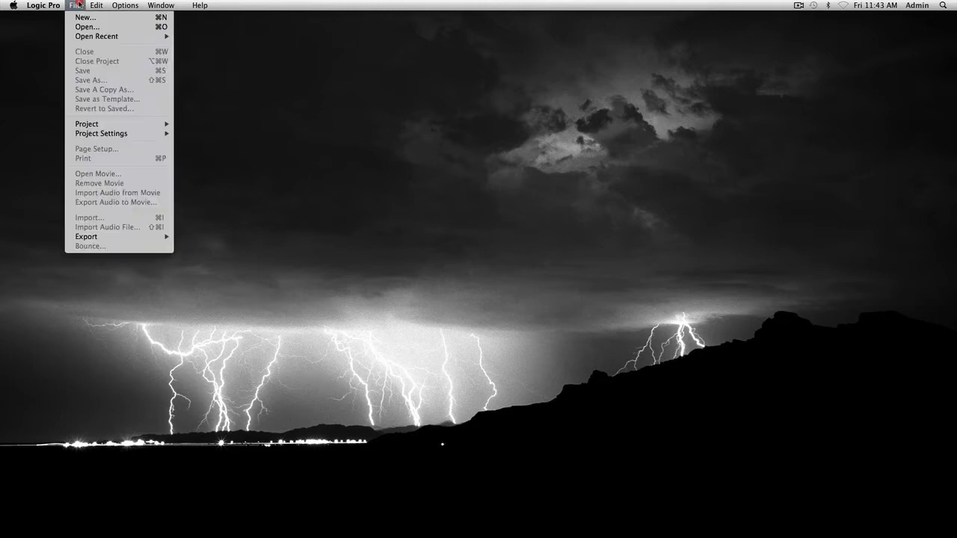
click(86, 16)
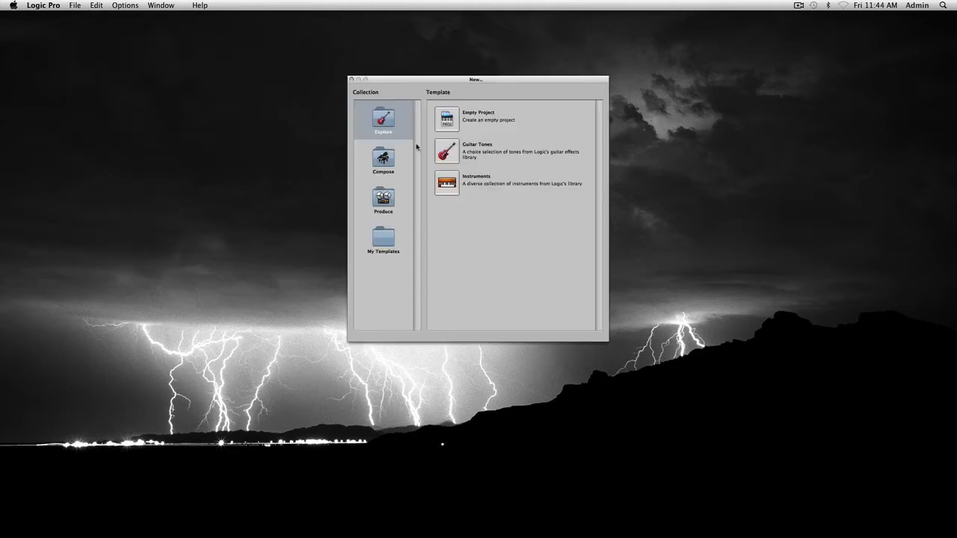
click(445, 118)
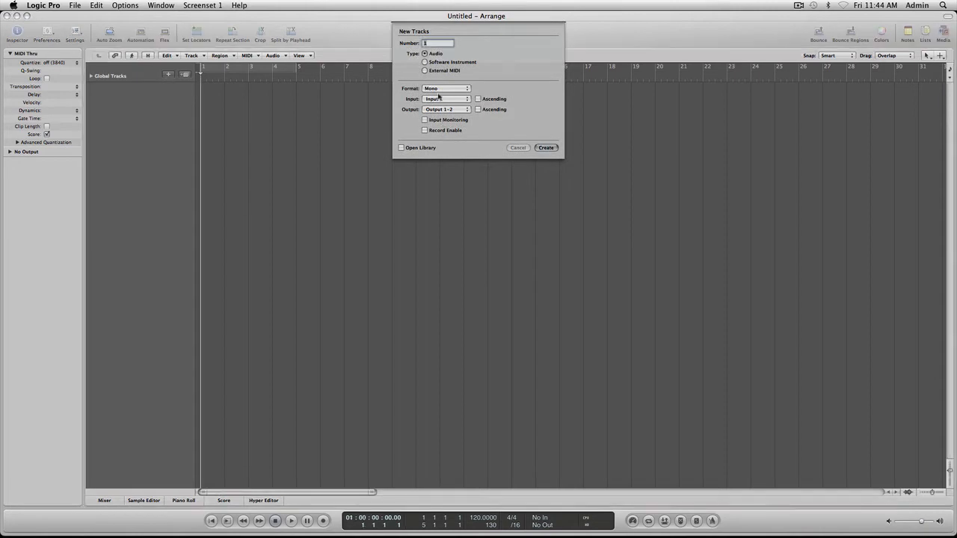
key(Return)
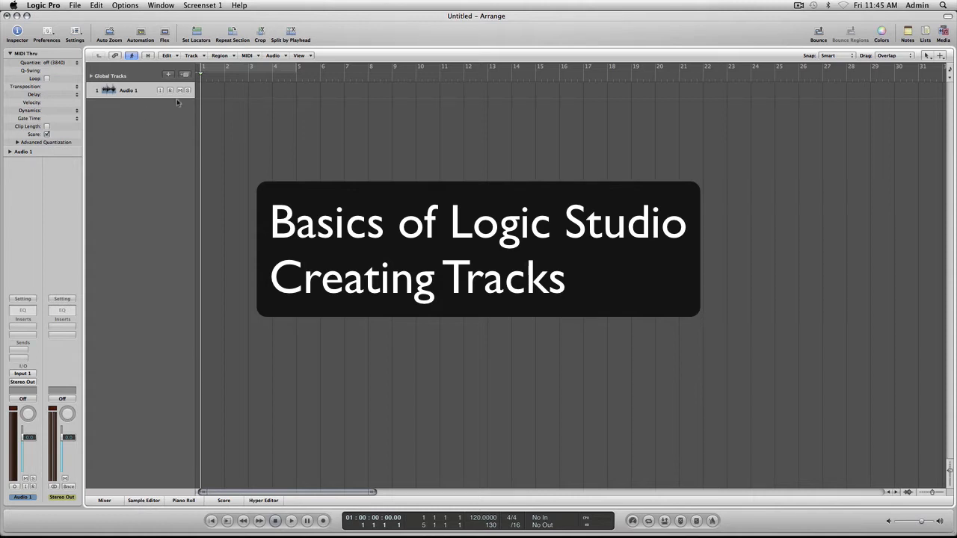
- Add 2 new mono audio tracks to the project
click(169, 76)
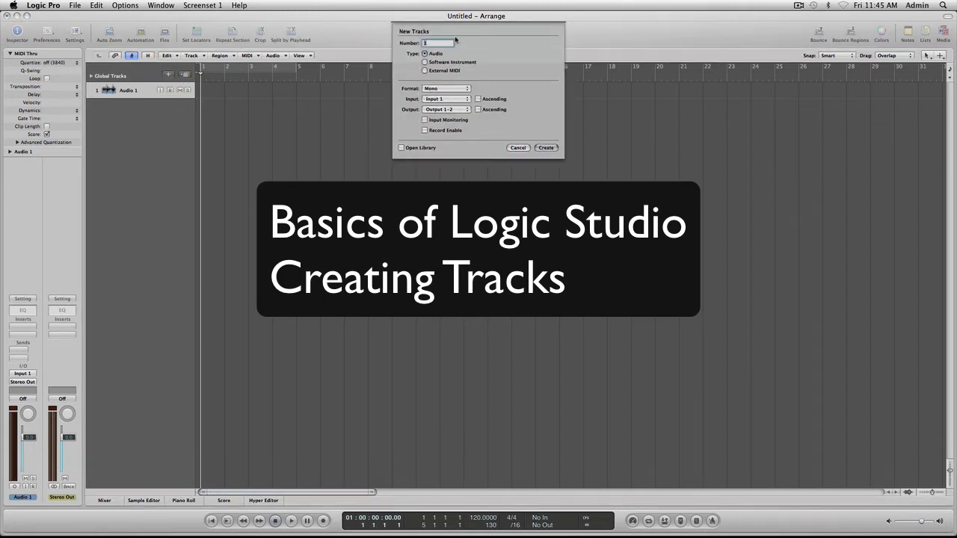
text(2)
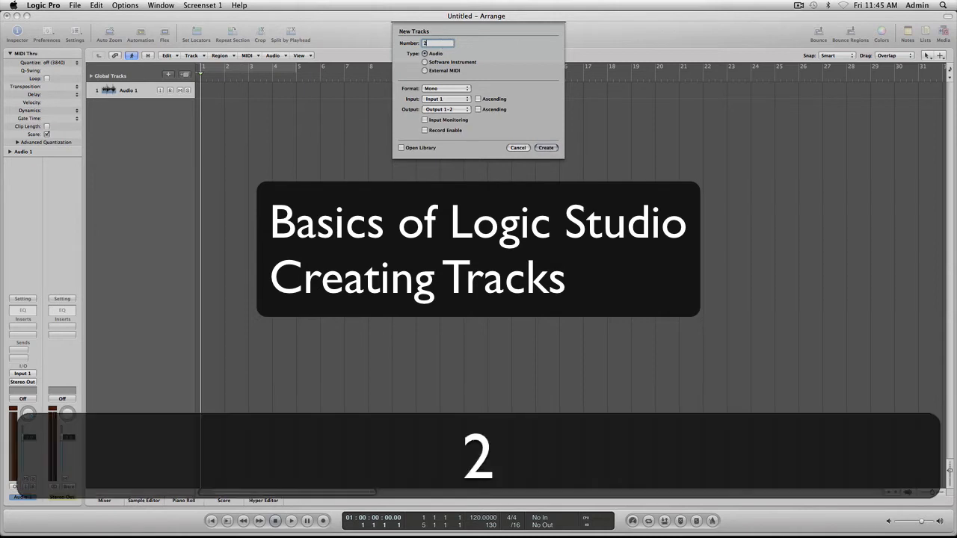
click(546, 147)
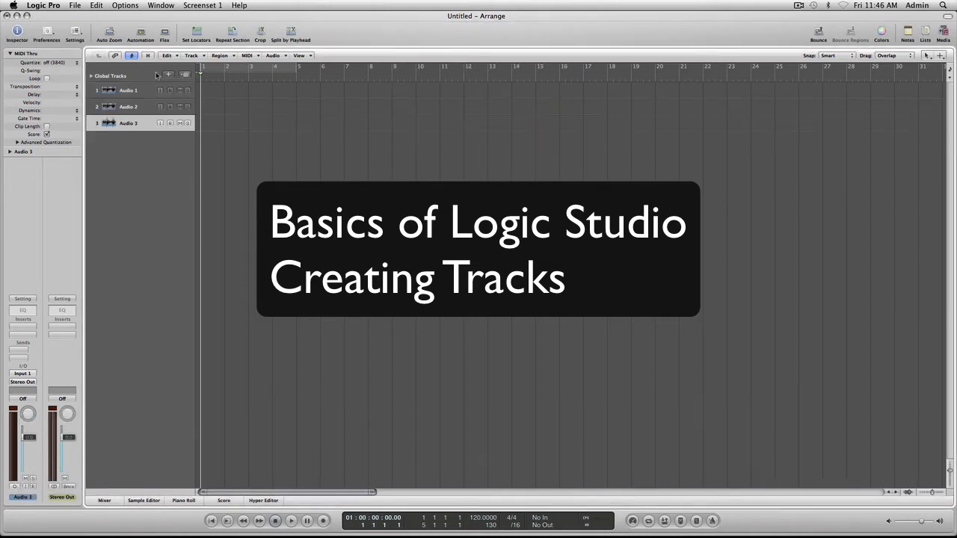
- Add 3 software instrument tracks below the audio tracks
click(168, 74)
text(3)
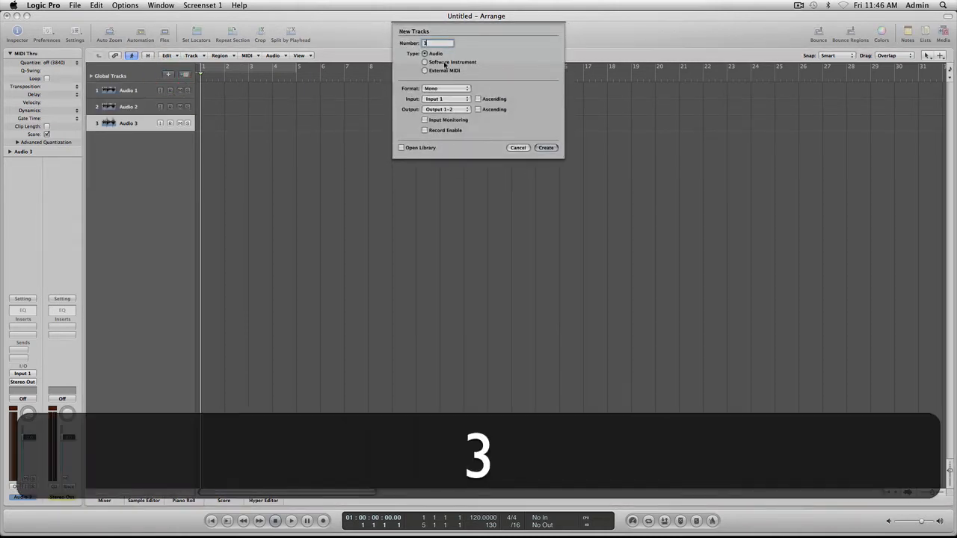
click(441, 62)
click(547, 106)
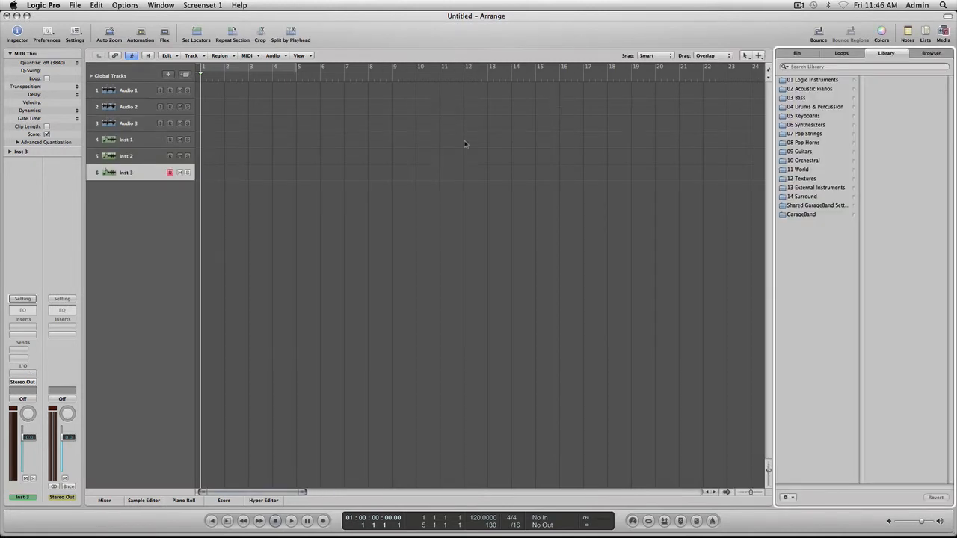
- Select the audio and instrument tracks in turn to compare their track controls and library categories
click(124, 90)
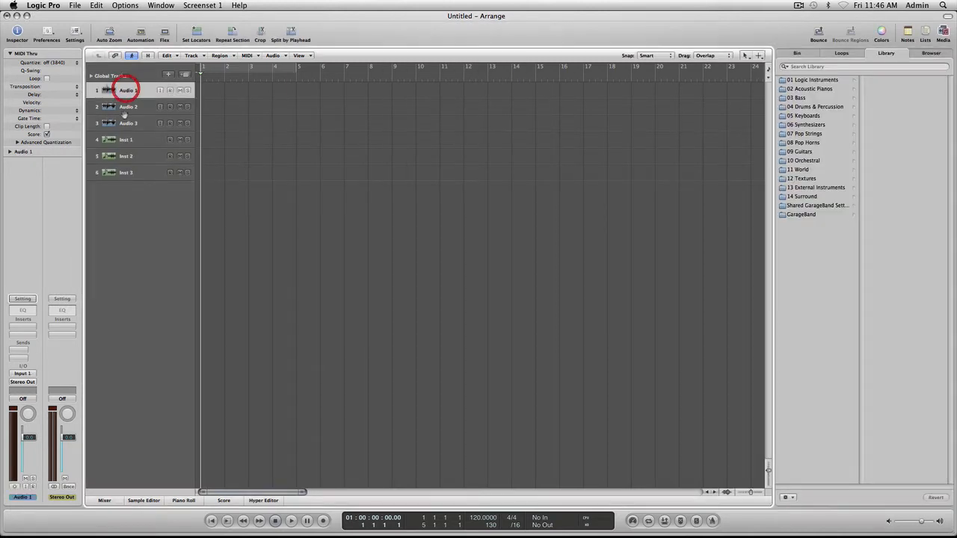
click(127, 123)
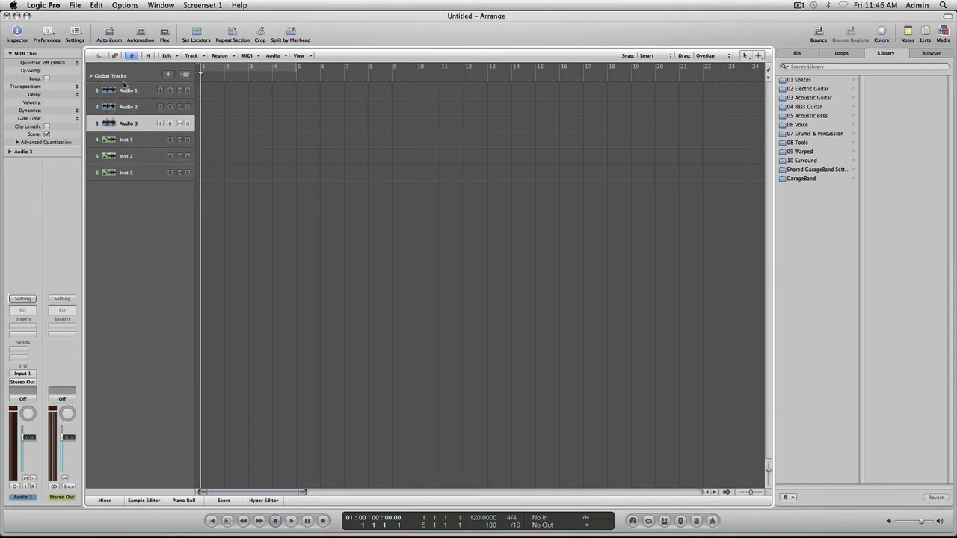
click(123, 90)
click(140, 107)
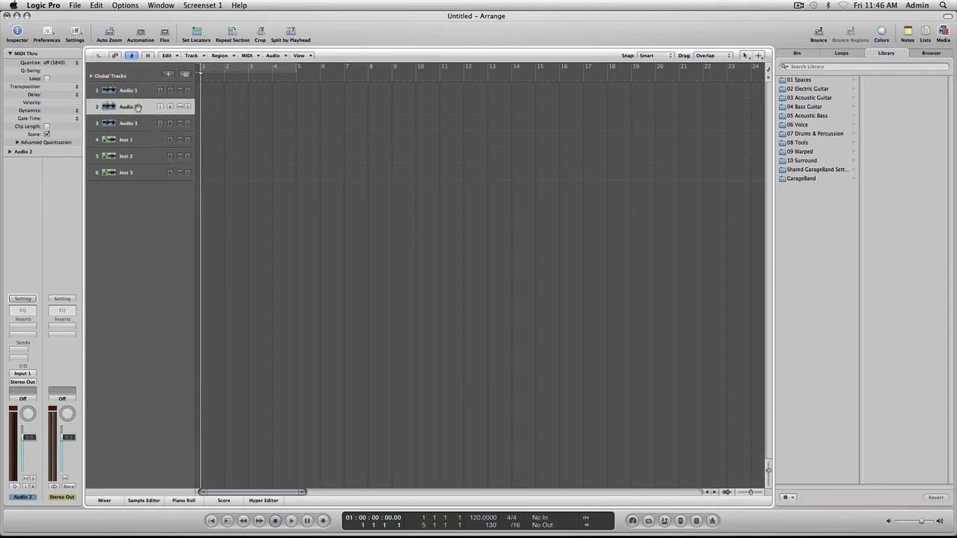
click(135, 123)
click(123, 139)
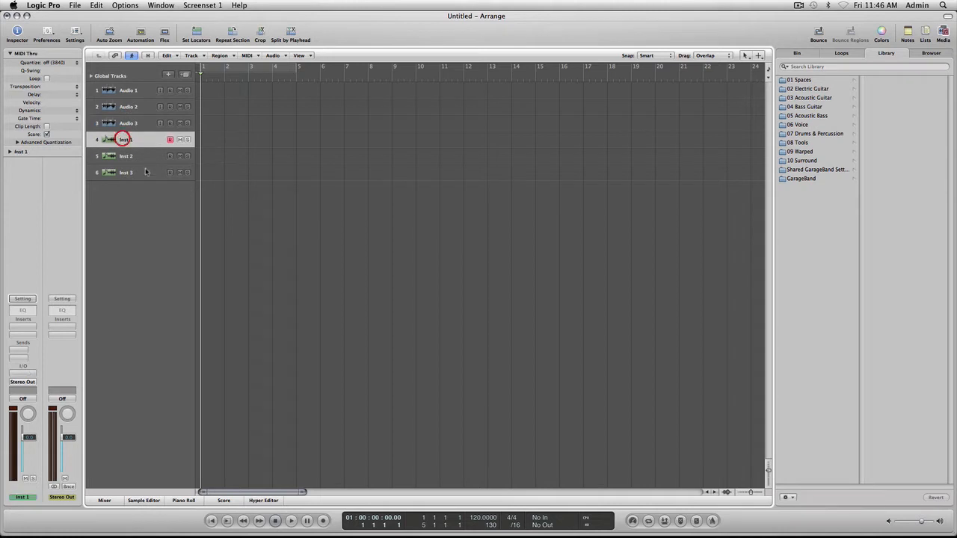
click(147, 156)
click(139, 173)
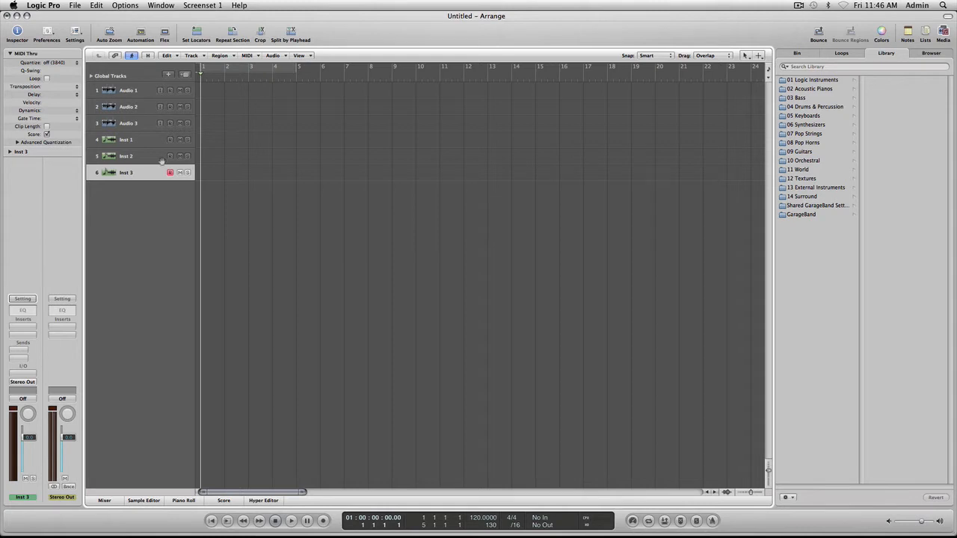
click(127, 137)
click(139, 168)
click(135, 157)
- Load the Pop Piano from 02 Acoustic Pianos onto the Inst 1 track and arm the track
click(131, 142)
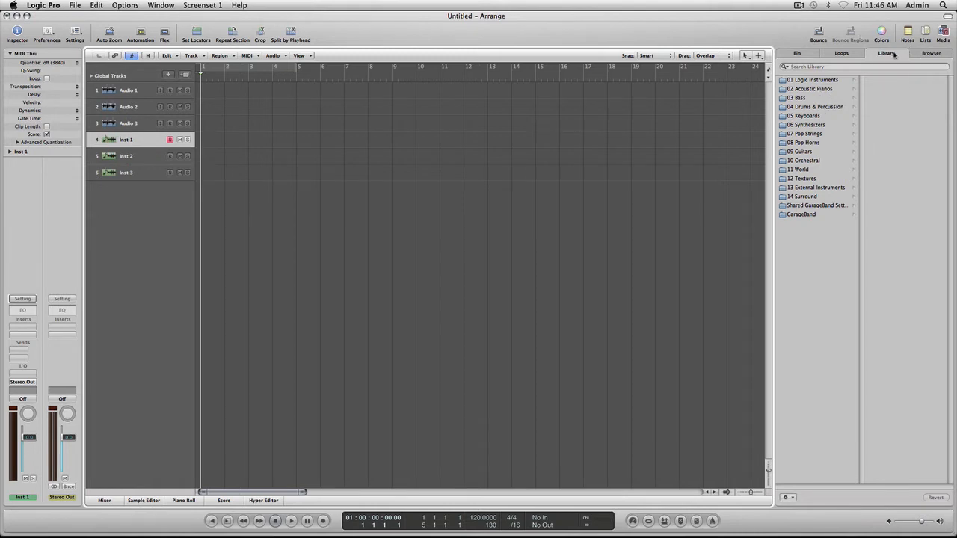
click(820, 89)
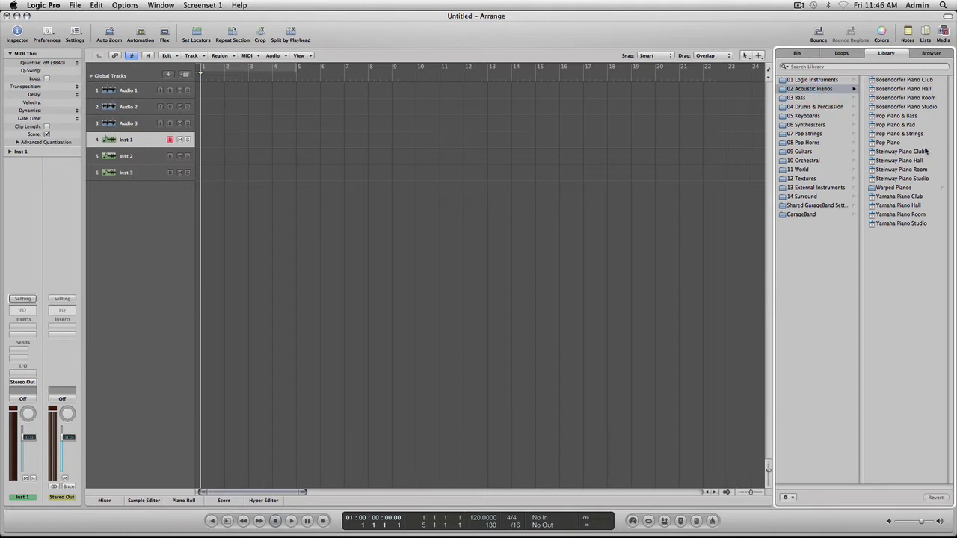
click(893, 142)
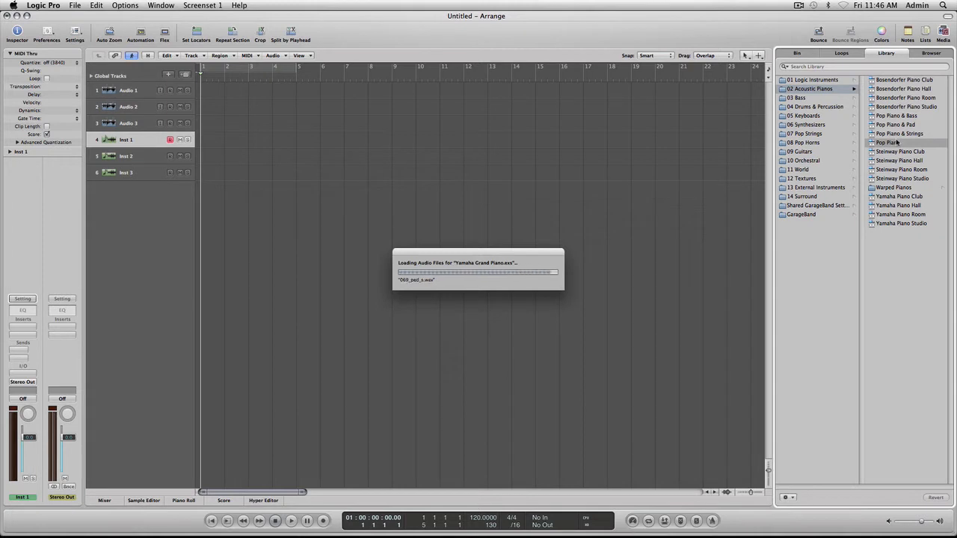
key(F13)
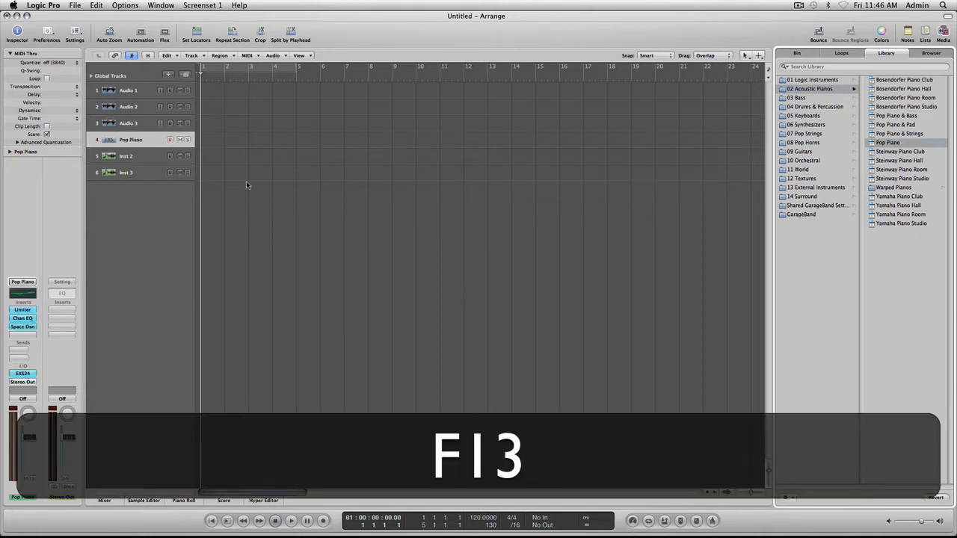
click(170, 141)
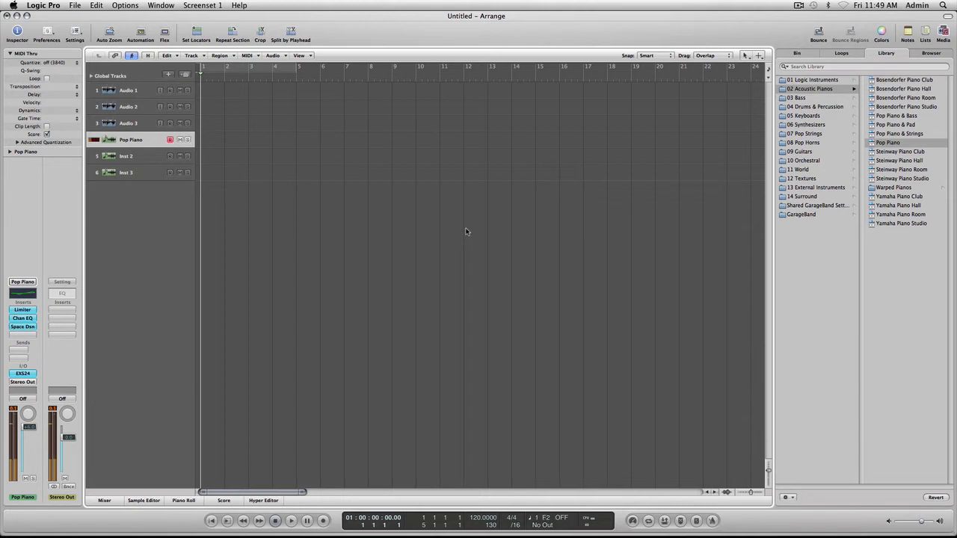
- Replace the piano sound with Unplugged Bass from the 01 Acoustic Bass category under 03 Bass
click(798, 97)
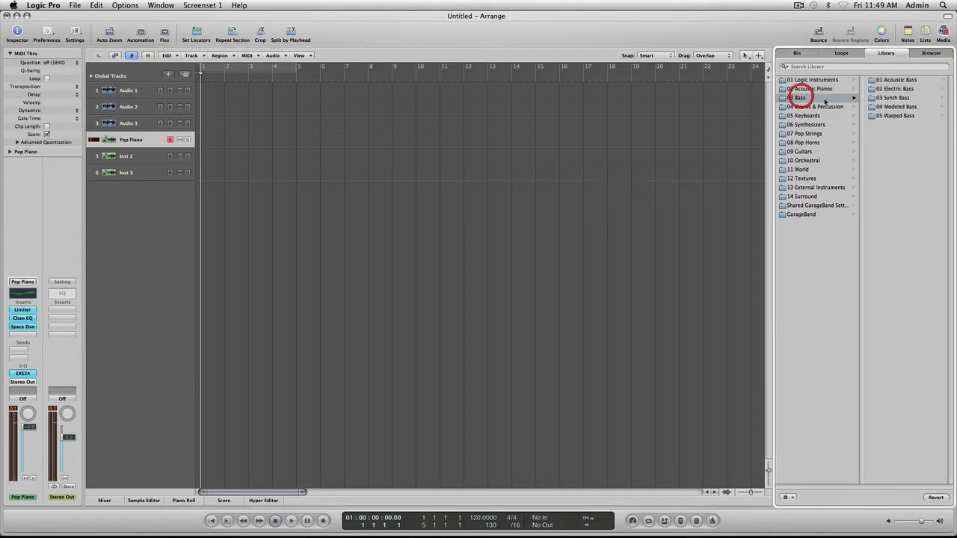
click(899, 80)
click(886, 99)
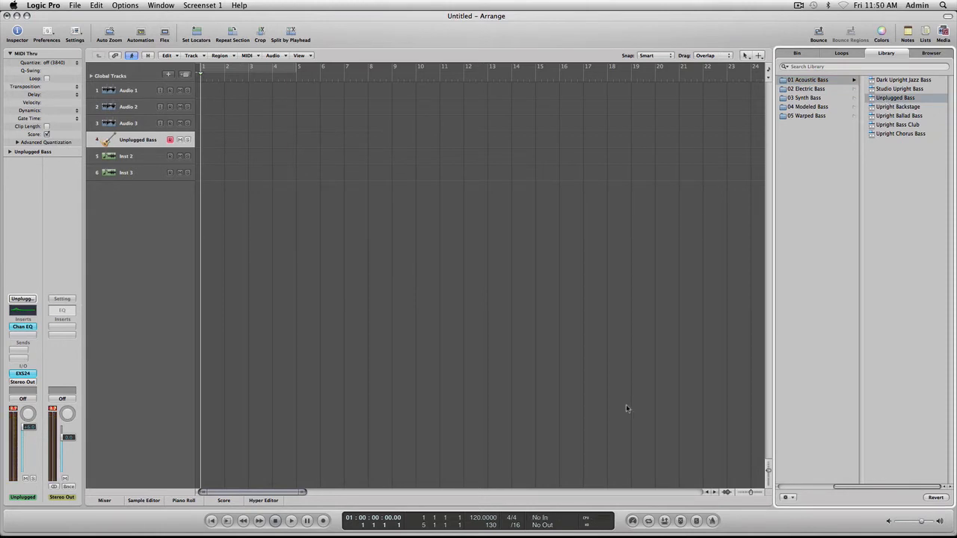
- Place the All Drums loop 12-8 Jazzy Drumset 03 at bar 1 of the Audio 1 track, importing its tempo information
click(840, 53)
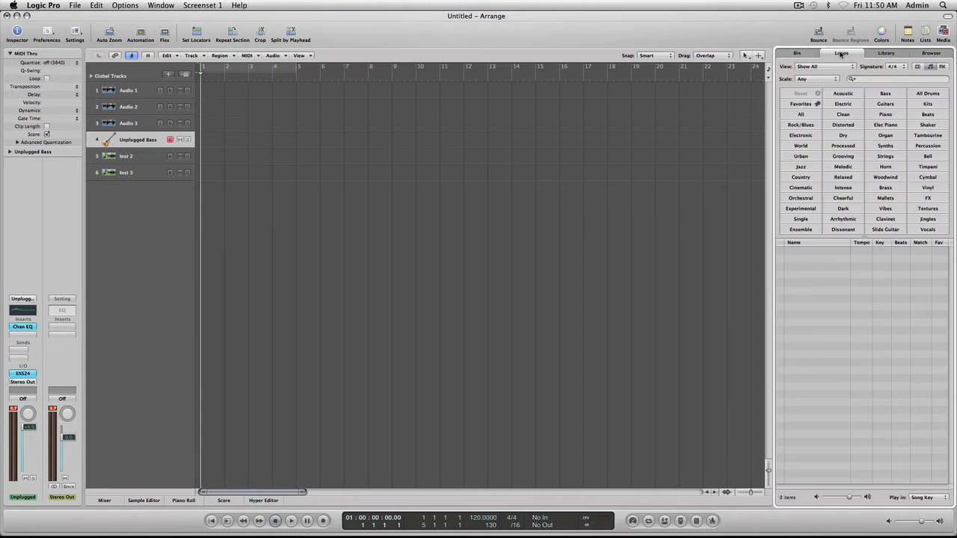
click(919, 95)
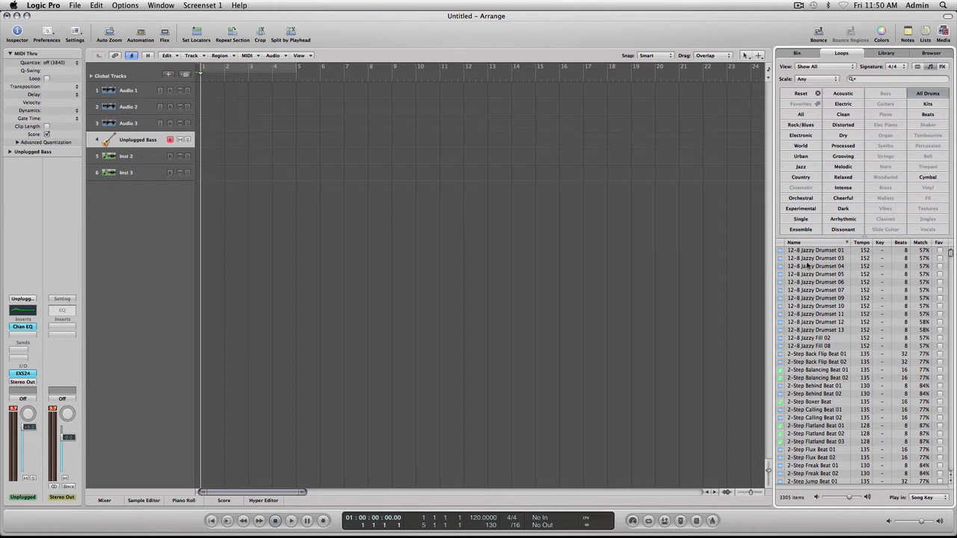
drag(817, 259, 214, 90)
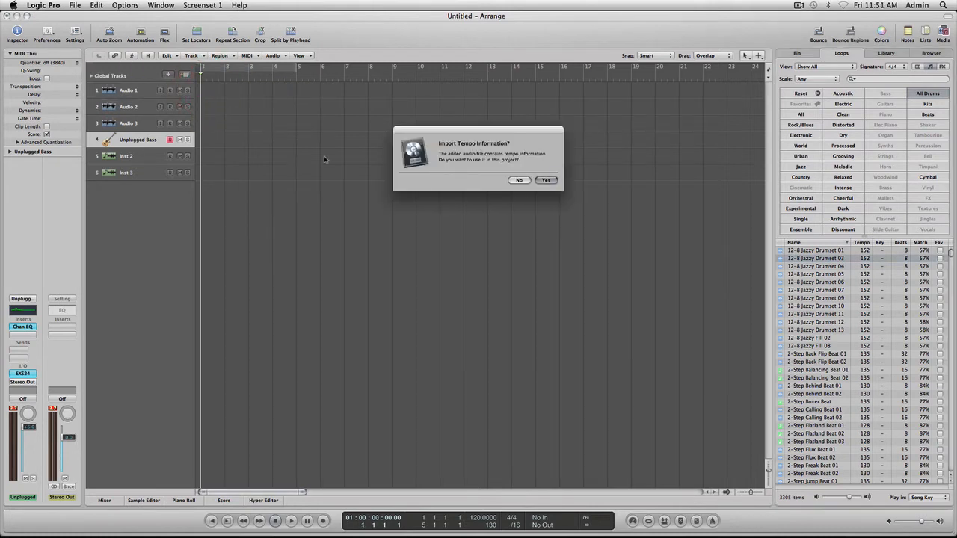
click(548, 180)
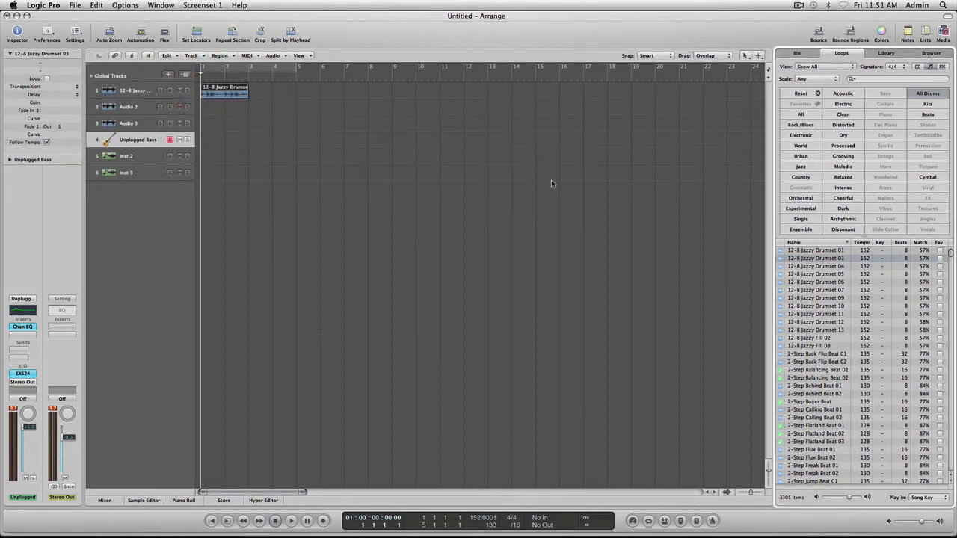
- Test playback of the jazzy drum loop on the Inst 2 track, and return it to the first audio track for playback
drag(220, 95, 217, 158)
key(space)
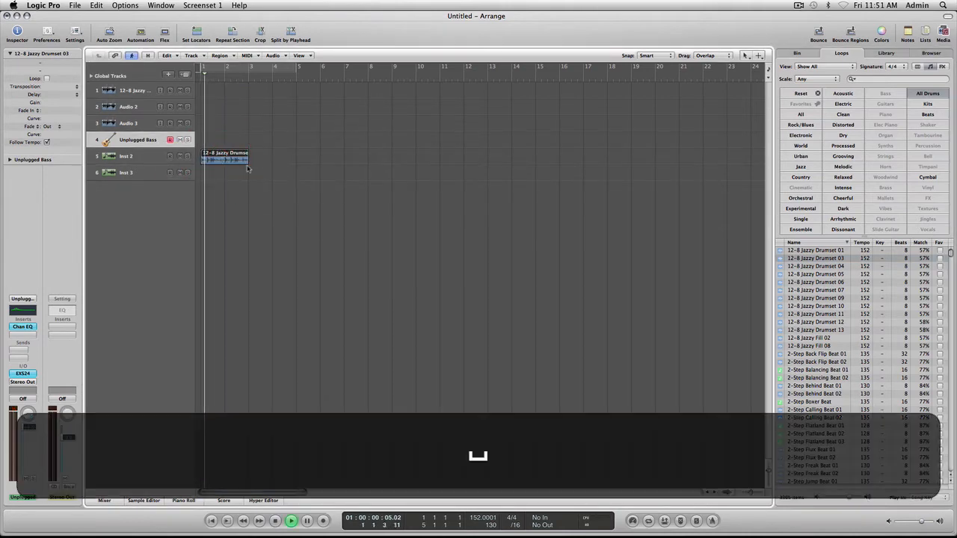
key(space)
drag(212, 156, 219, 88)
key(space)
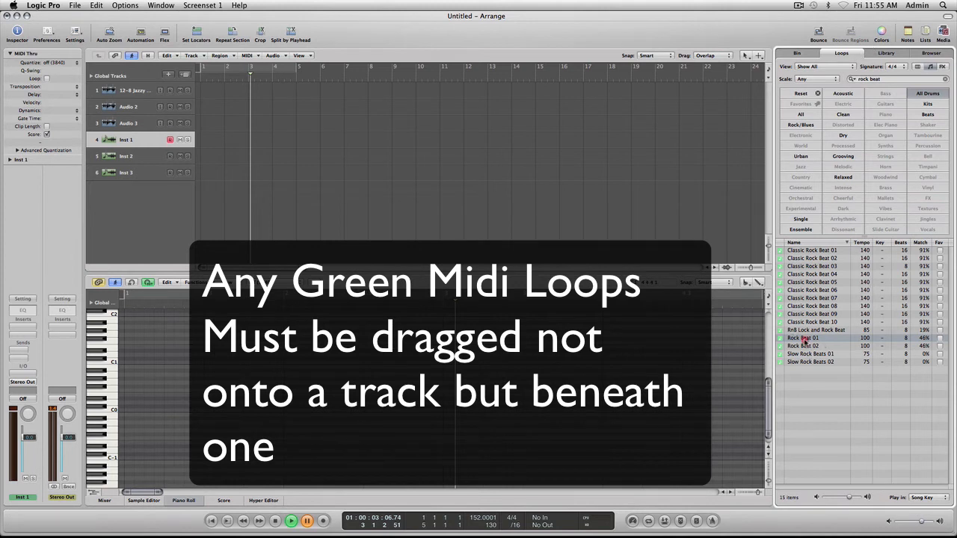
- Place the Rock Beat 01 MIDI loop at bar 1 in the empty area beneath the Inst 3 track
drag(701, 319, 204, 196)
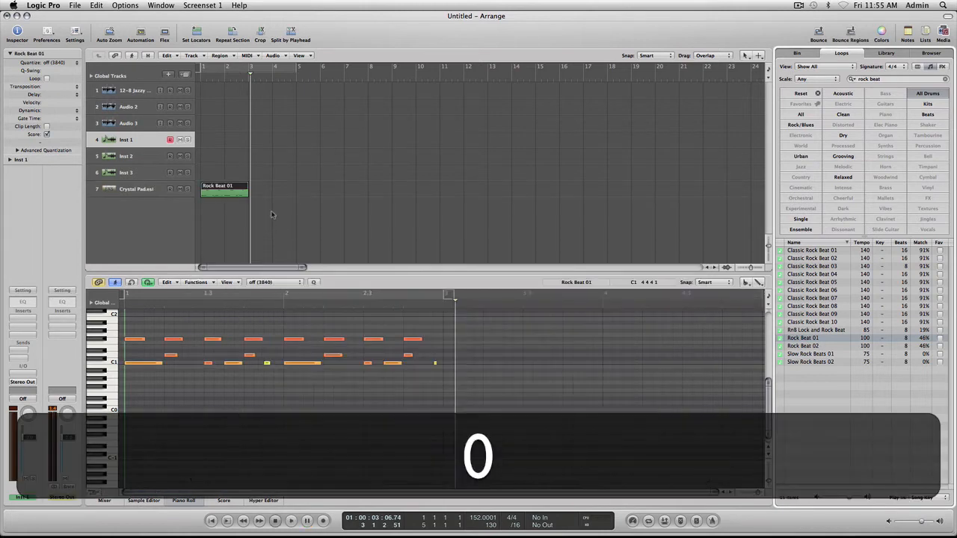
click(316, 112)
click(295, 169)
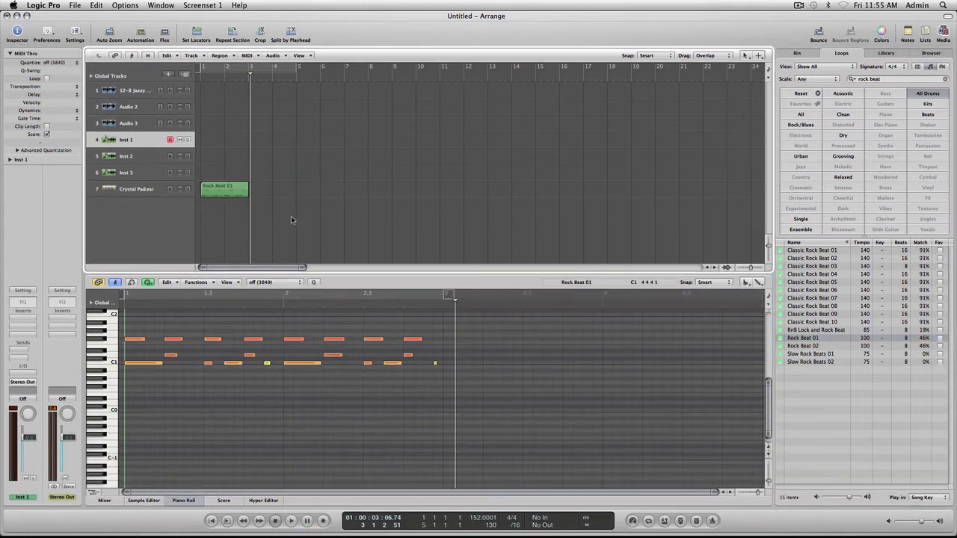
- Play the Rock Beat 01 region from the start of the project and stop after it ends
key(Return)
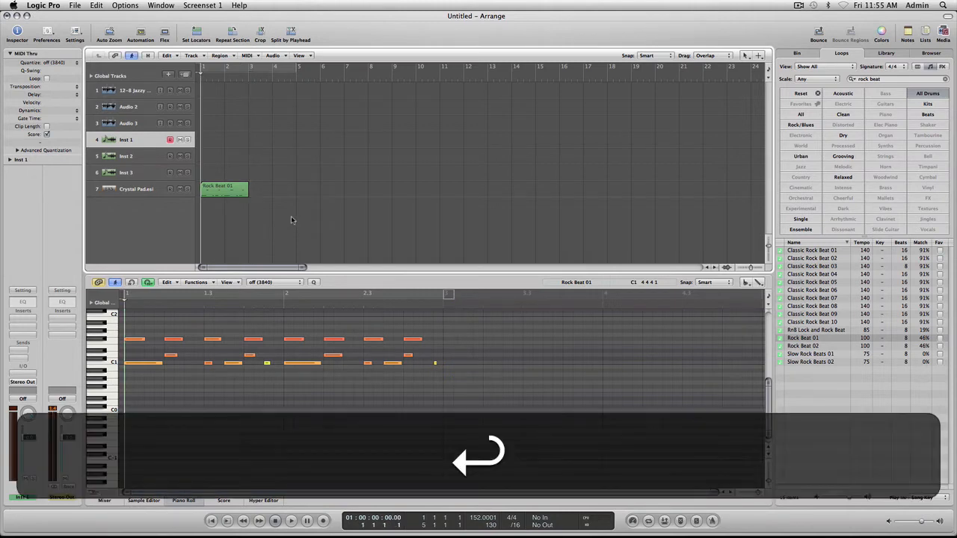
key(space)
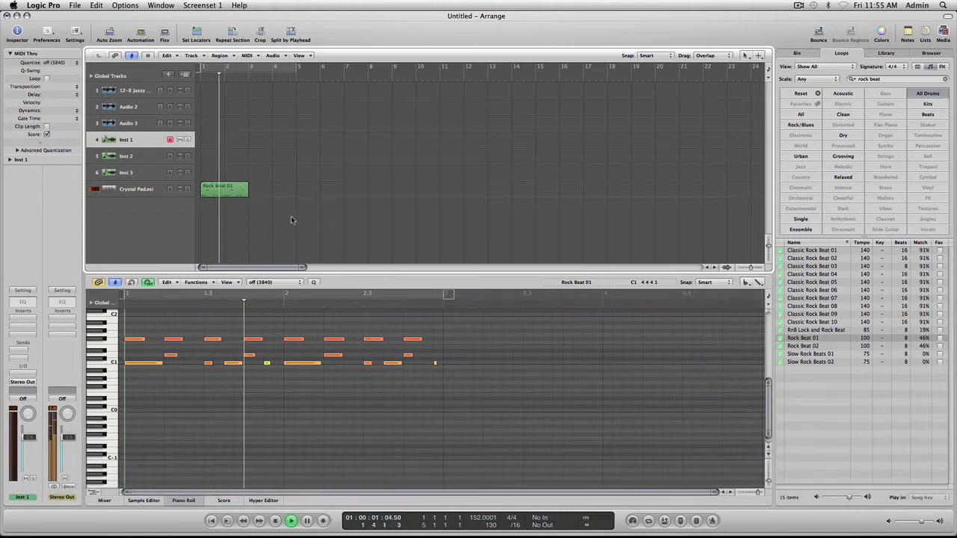
key(space)
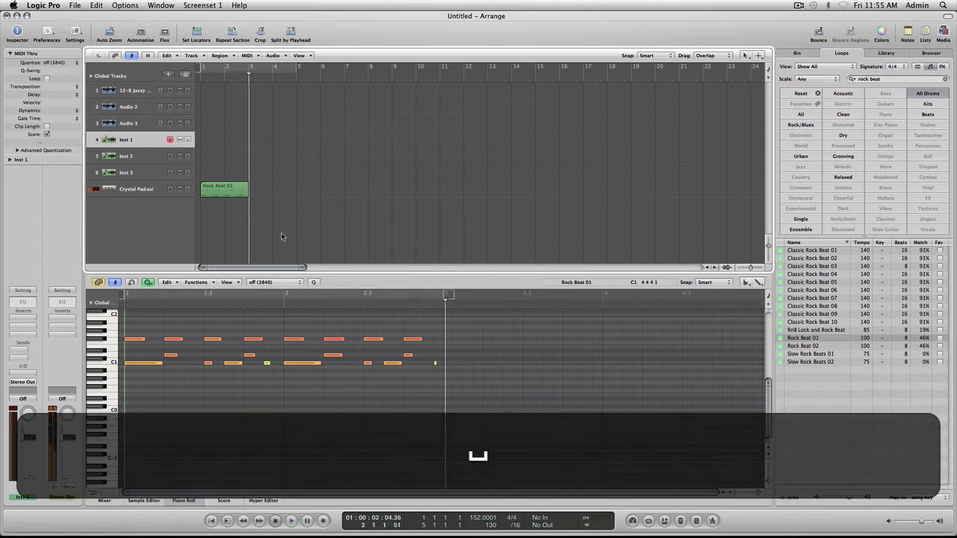
- Select all notes of each pitch in the Rock Beat 01 region in turn: the C1 row and the two drum rows above it
click(112, 364)
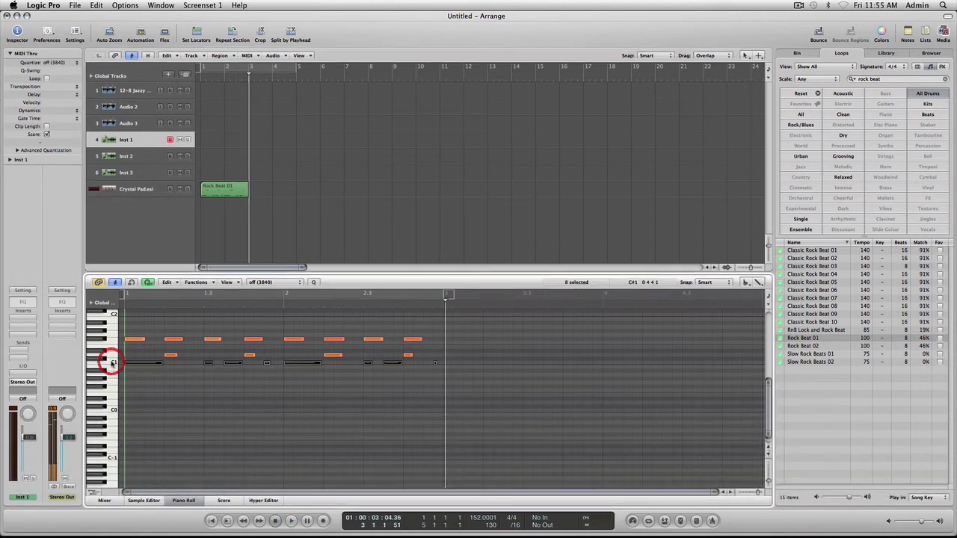
click(112, 355)
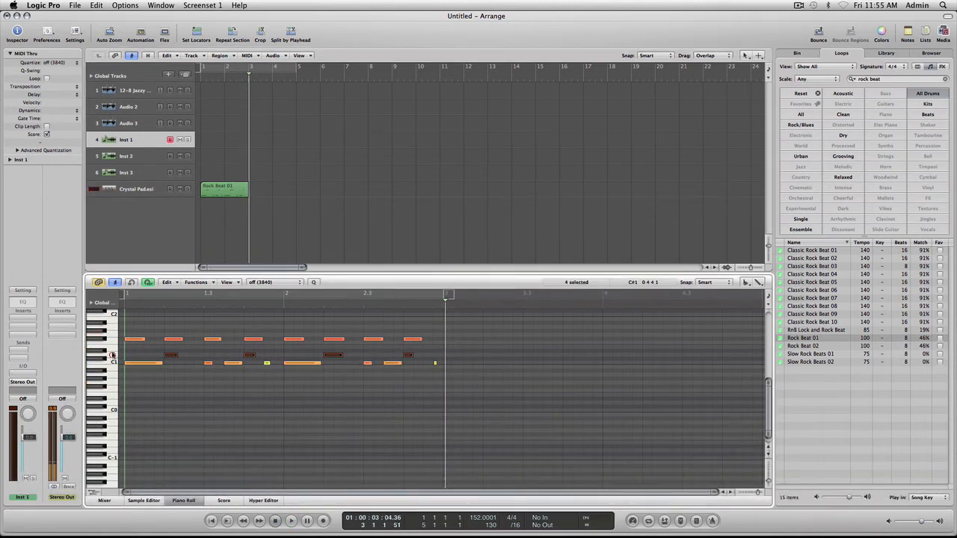
click(102, 339)
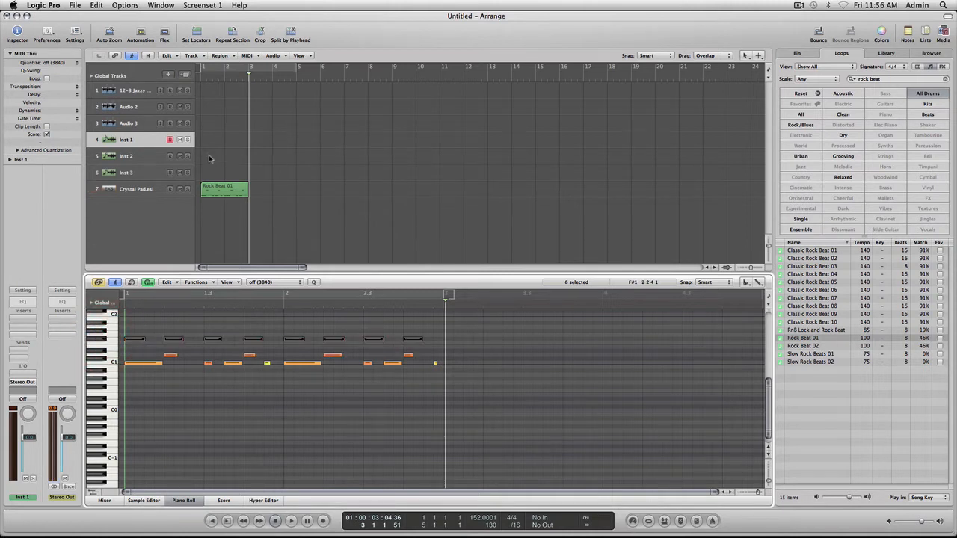
- Try to paste a copy of Rock Beat 01 at bar 3 while Inst 1 is the selected track, and undo the paste
click(214, 188)
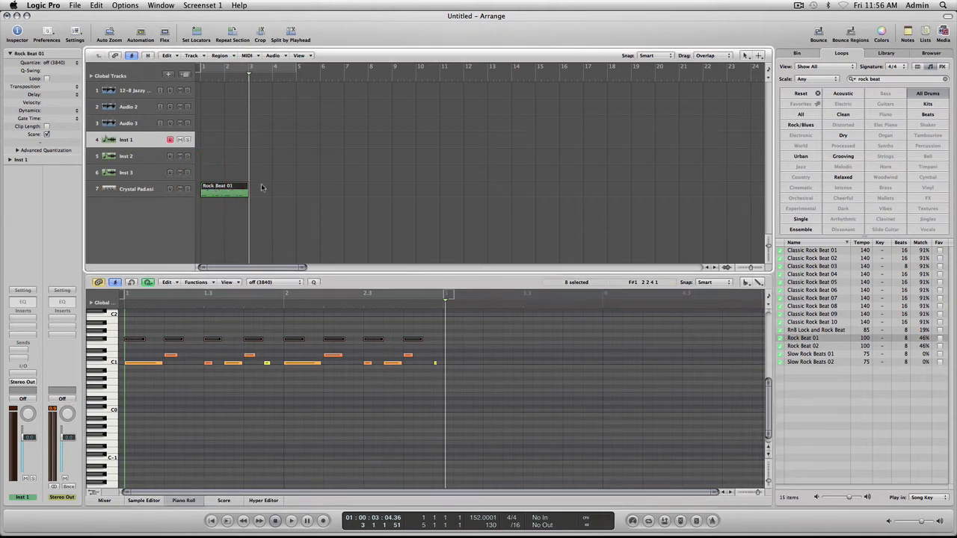
drag(246, 80, 248, 78)
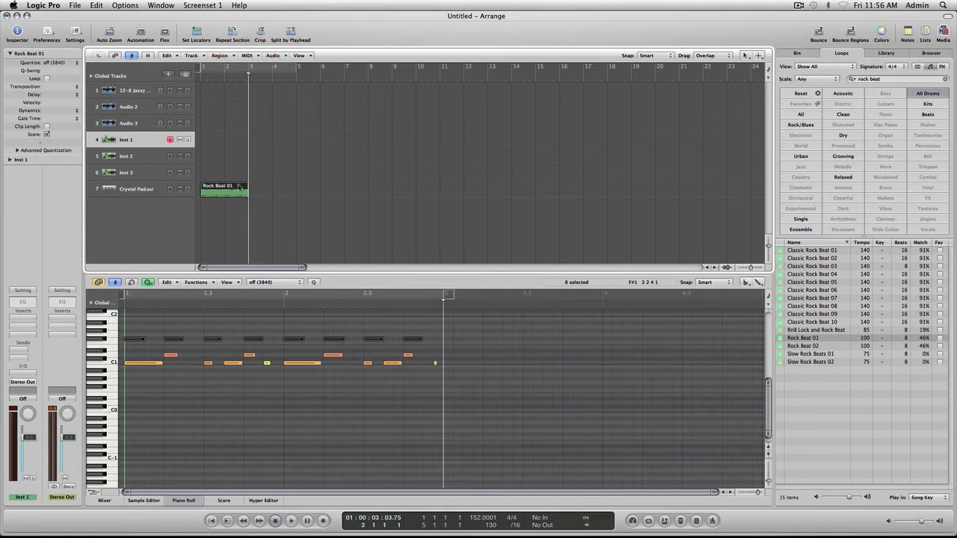
click(213, 164)
click(224, 188)
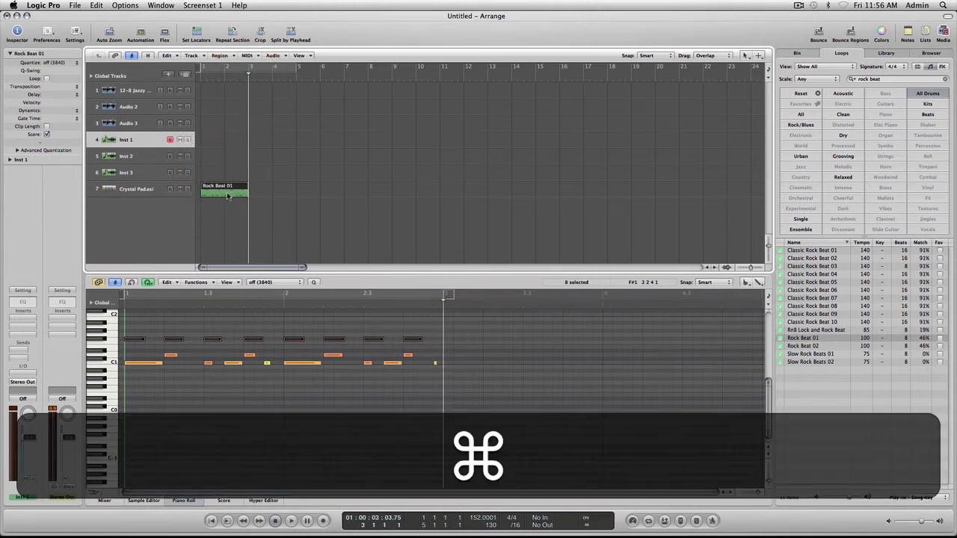
key(super+c)
key(super+v)
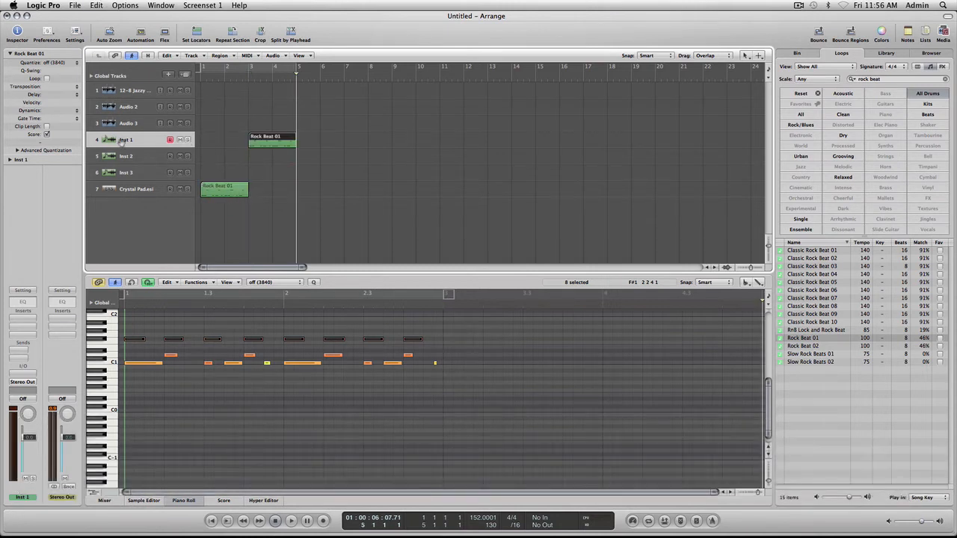
click(105, 140)
click(112, 154)
click(115, 142)
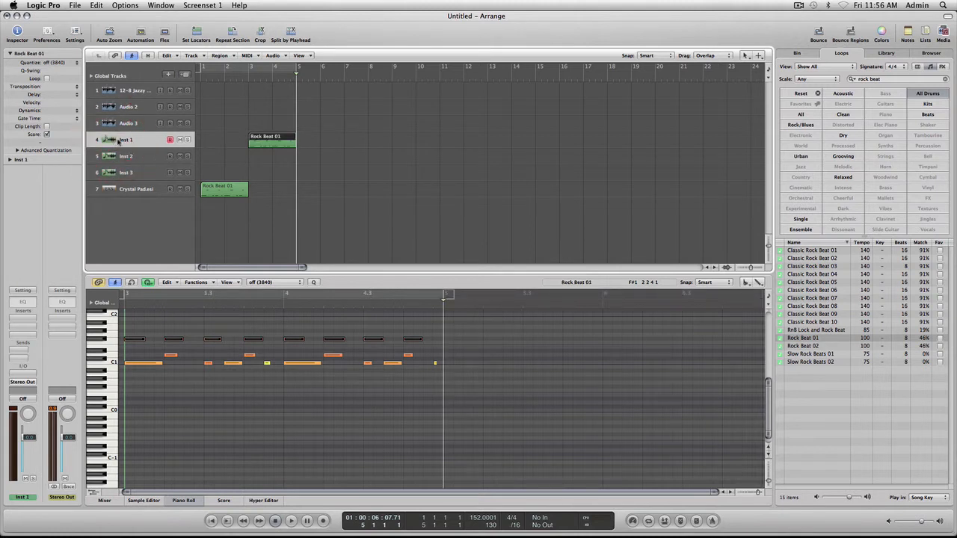
key(super+z)
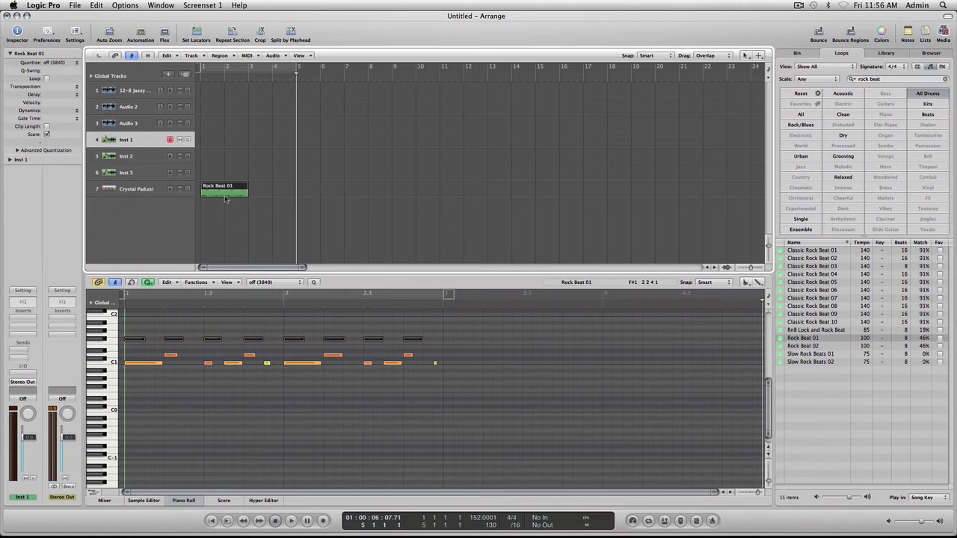
- Copy the Rock Beat 01 region and paste it twice on the Crystal Pad track, at bars 3 and 5
click(221, 192)
key(super+c)
click(151, 189)
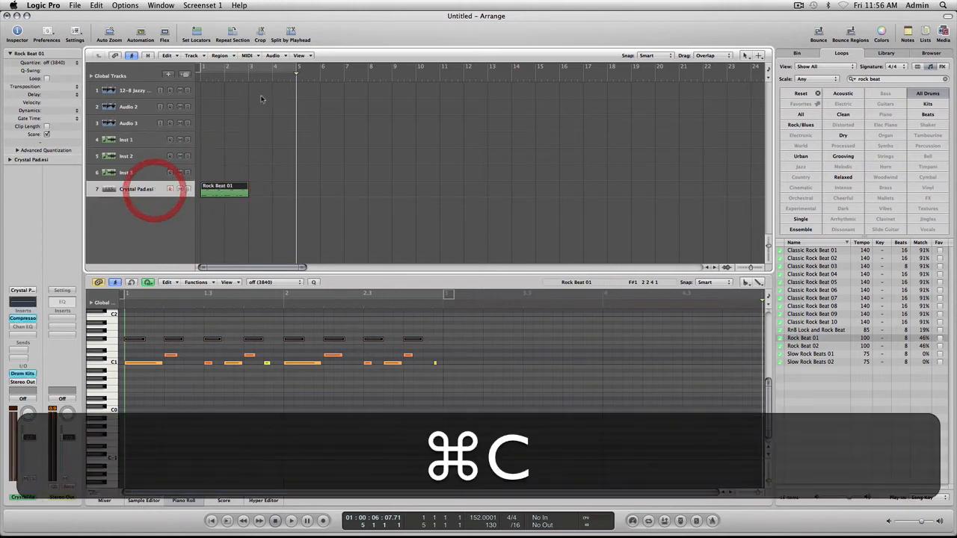
drag(244, 80, 248, 78)
key(super+v)
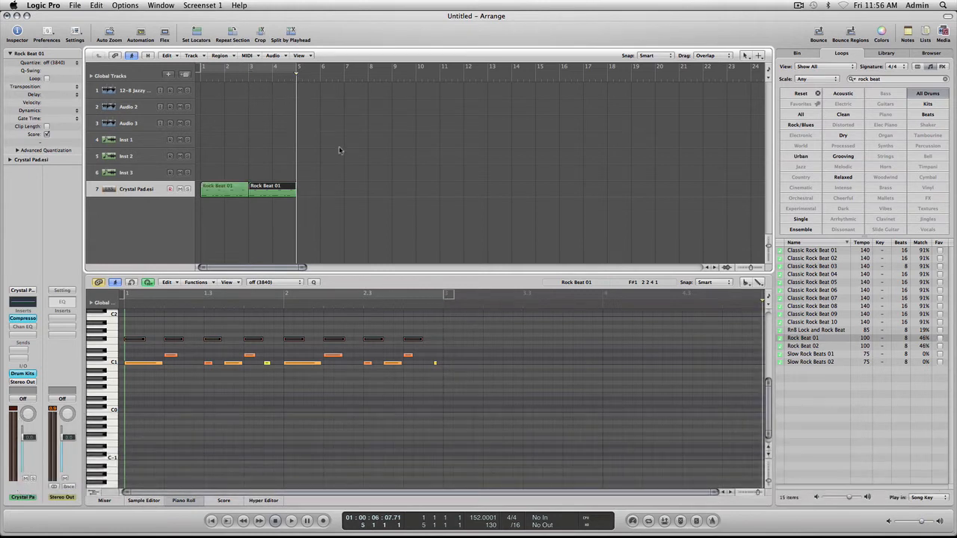
key(super)
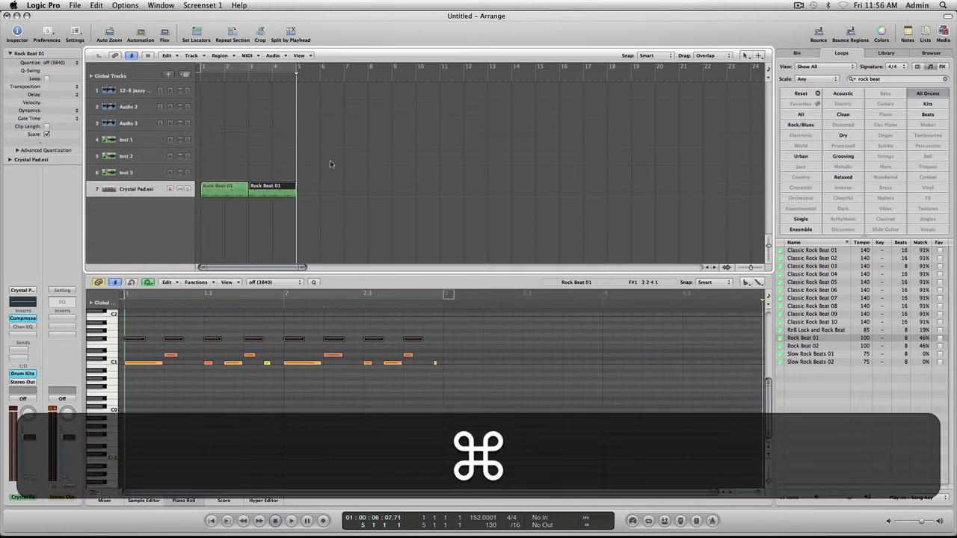
key(super+v)
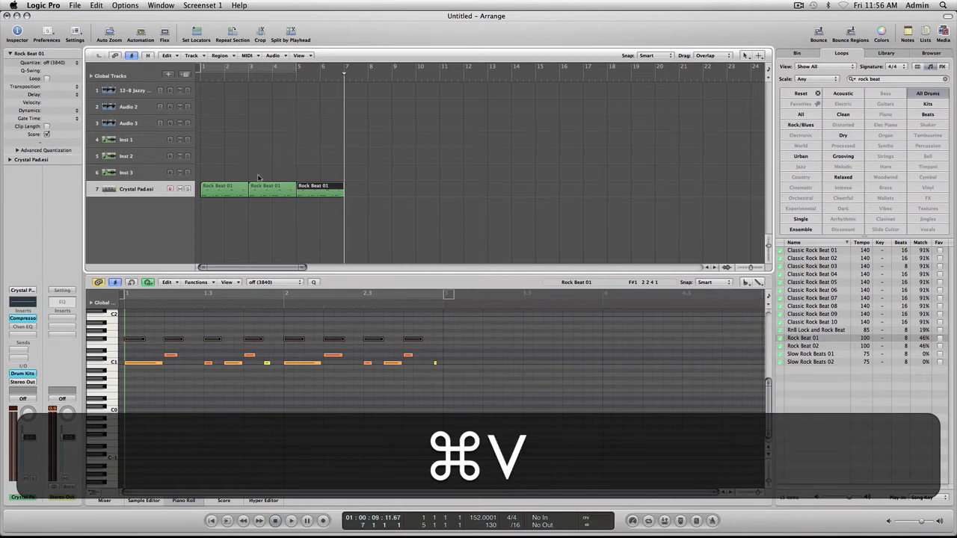
click(294, 240)
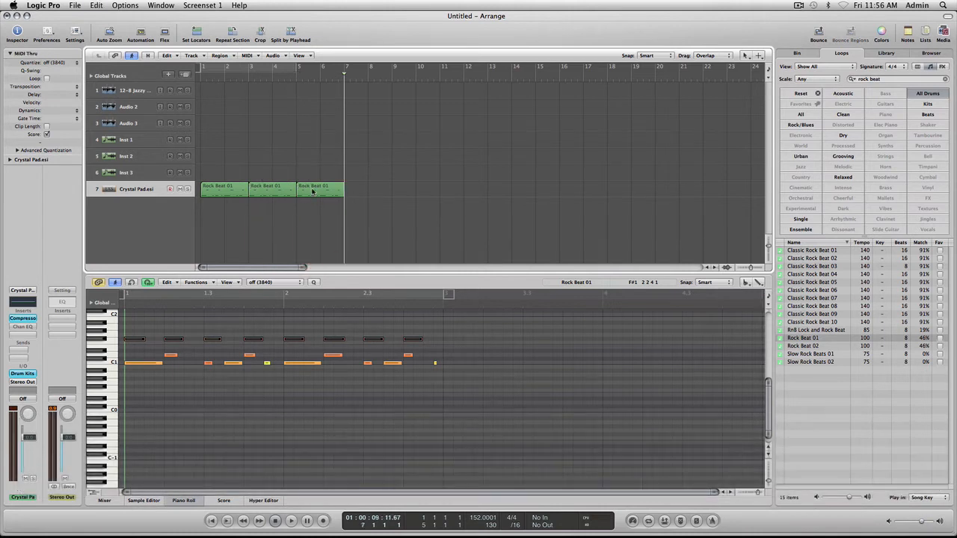
- Compare the Piano Roll notes of the Rock Beat 01 regions at bars 1, 3 and 5
click(312, 190)
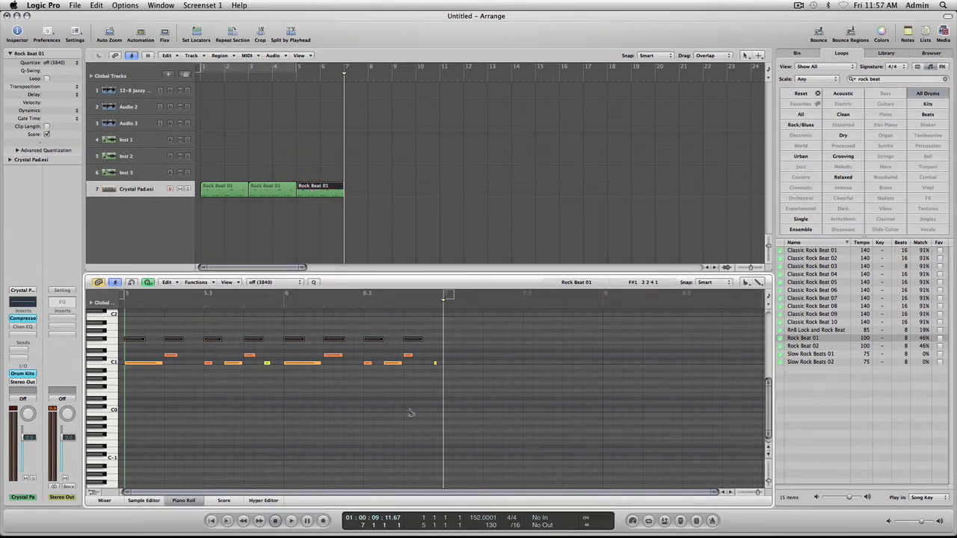
click(275, 192)
click(224, 189)
click(275, 191)
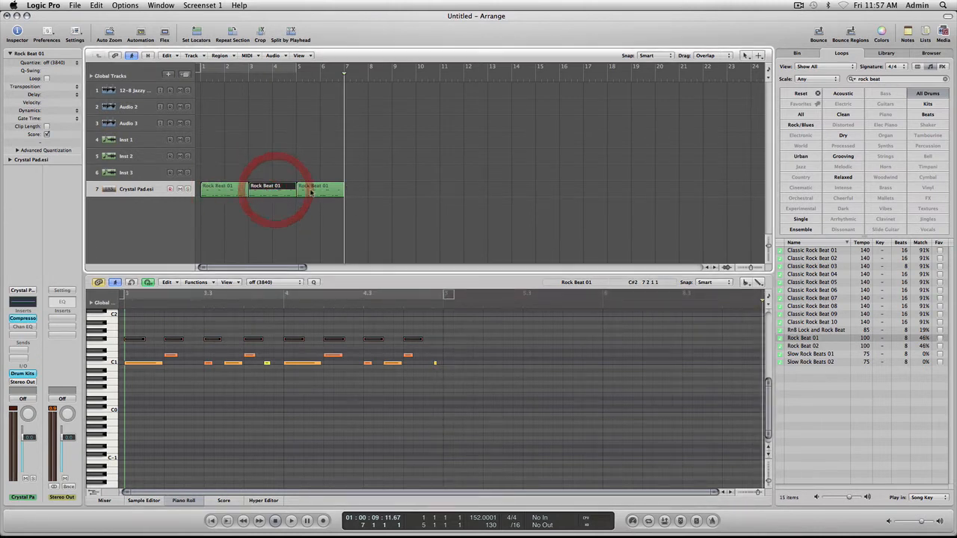
click(311, 192)
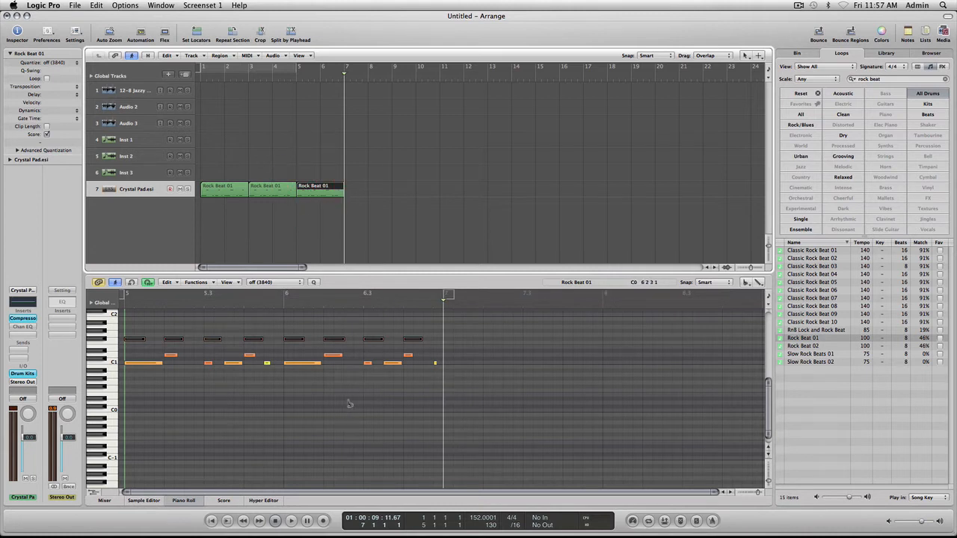
- With the Scissors Tool, split the long C1 notes starting at bars 5 and 6 in the third Rock Beat 01 region, and restore the Pointer Tool
click(267, 192)
click(324, 190)
double_click(324, 189)
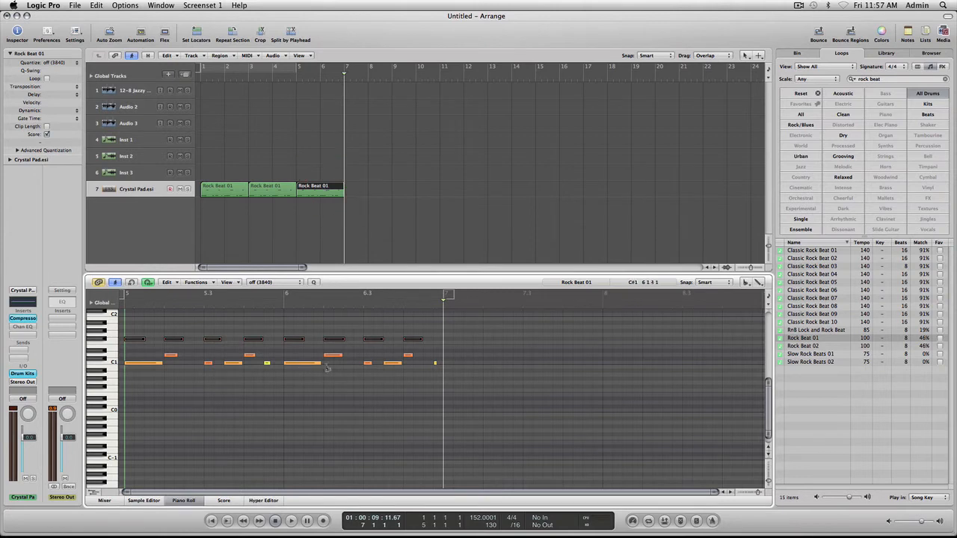
key(Escape)
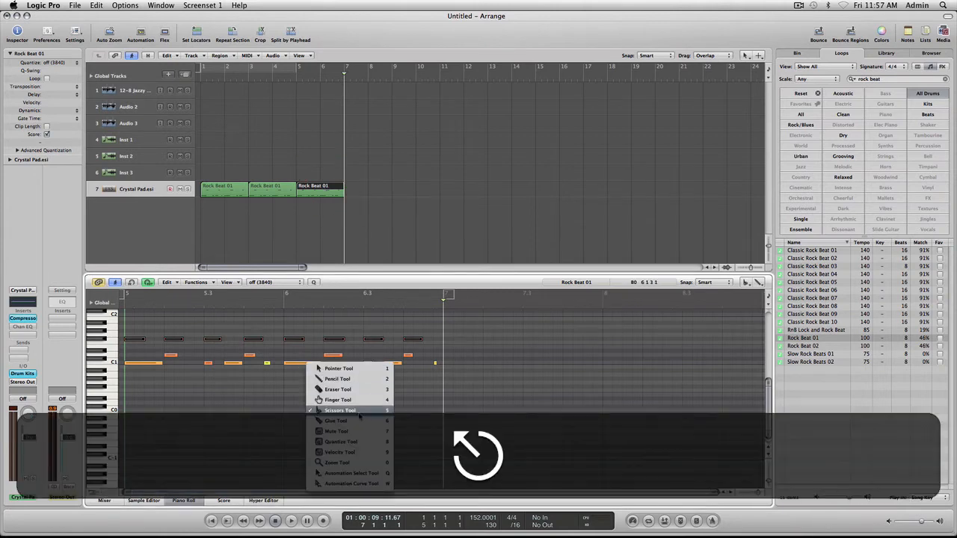
click(359, 411)
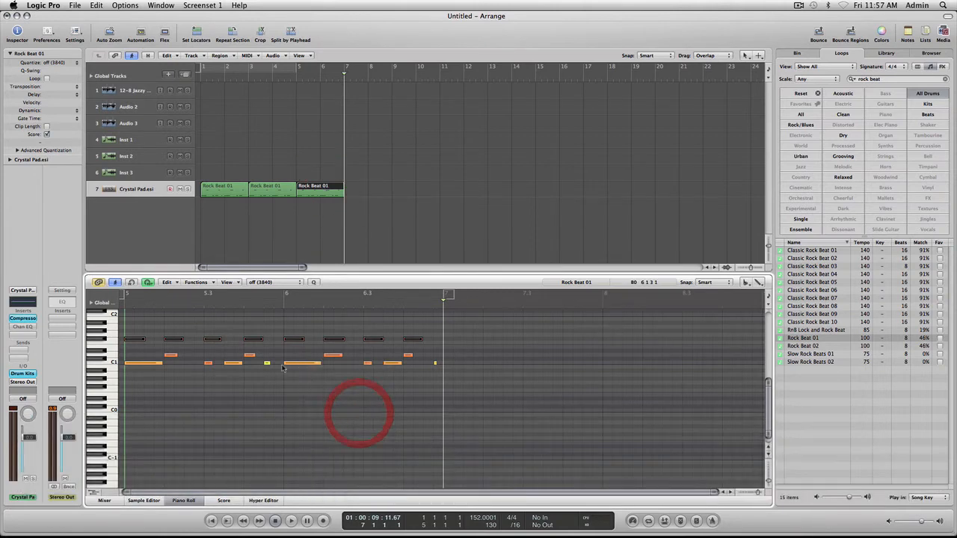
click(145, 364)
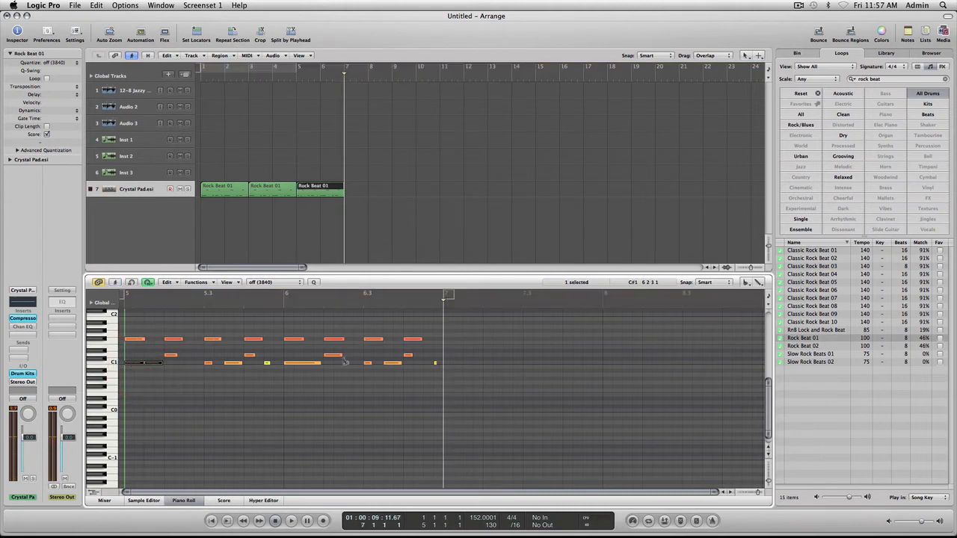
click(303, 365)
key(Escape)
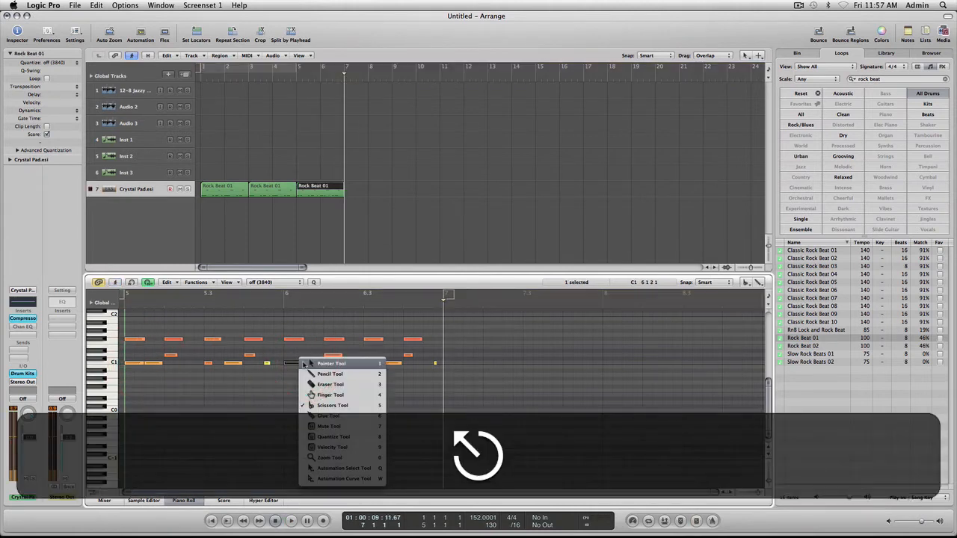
click(330, 366)
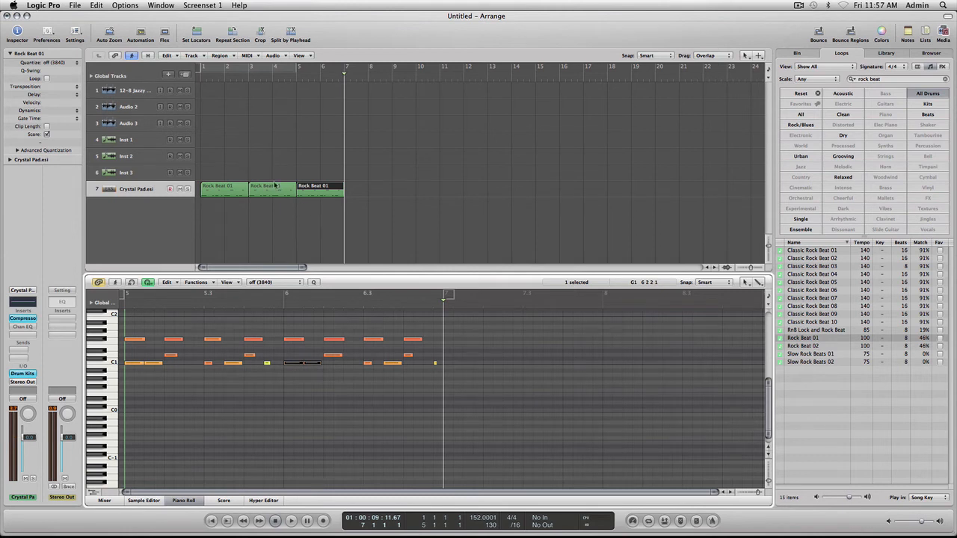
- Select the notes at the start of bar 6, and compare the bar 3 region with the edited bar 5 region
drag(312, 376, 289, 302)
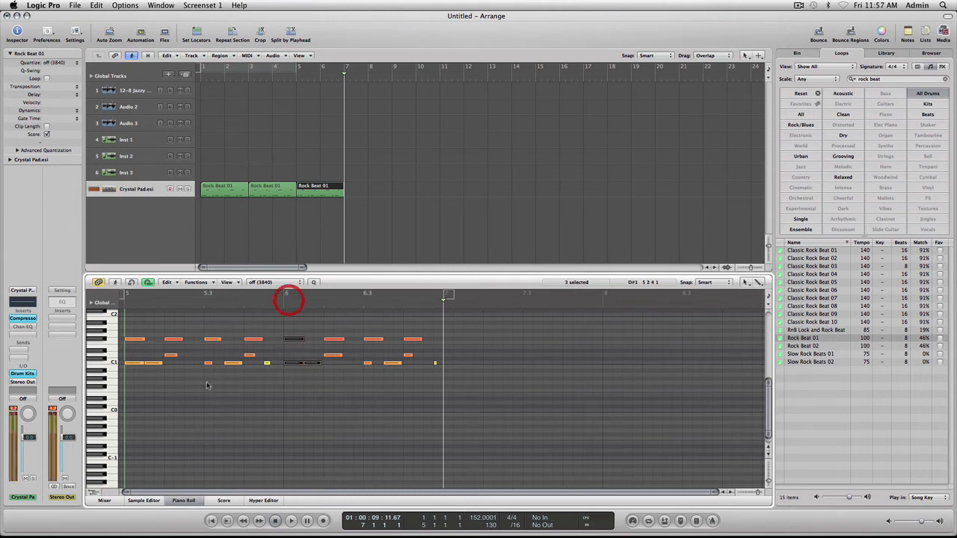
click(274, 188)
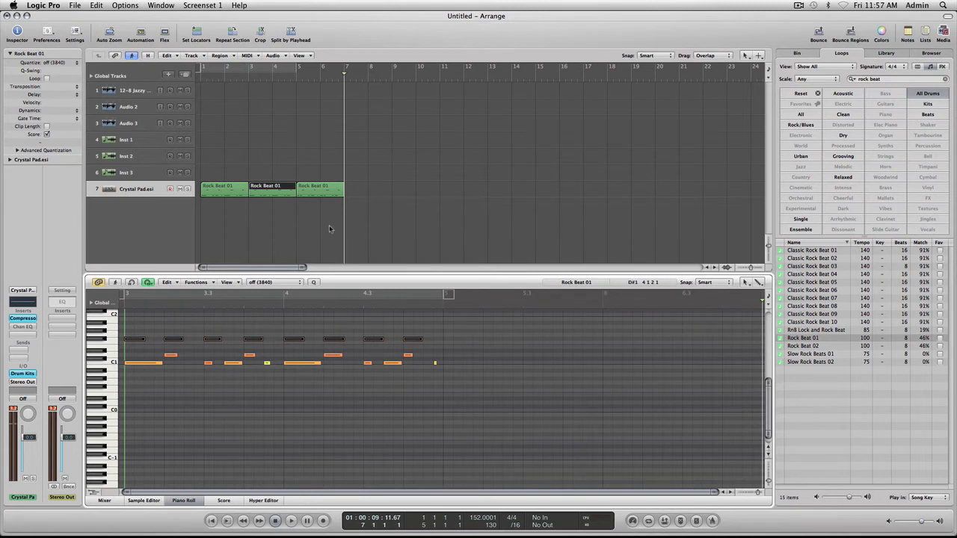
click(320, 189)
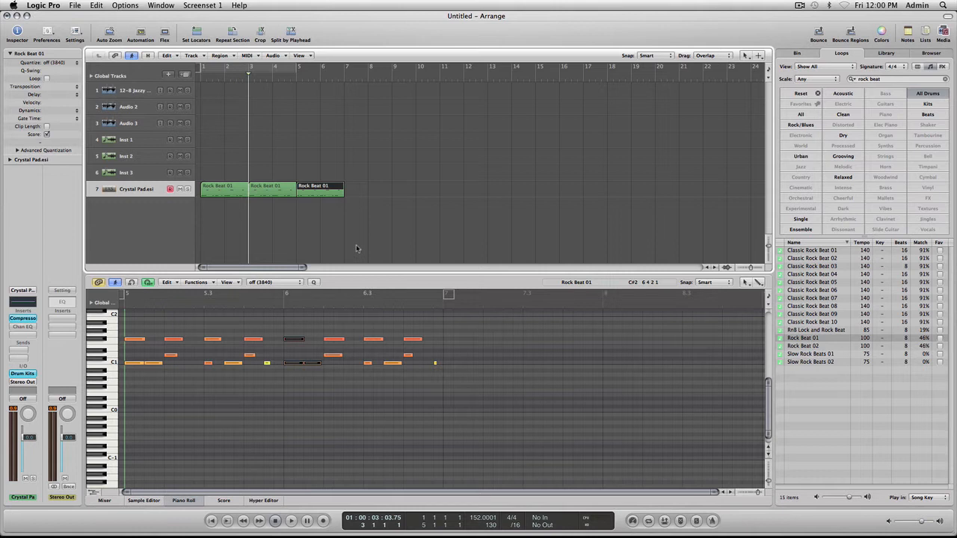
- Play the drum regions from the start of the project, pause at bar 5, and resume through the edited region up to bar 7
key(Return)
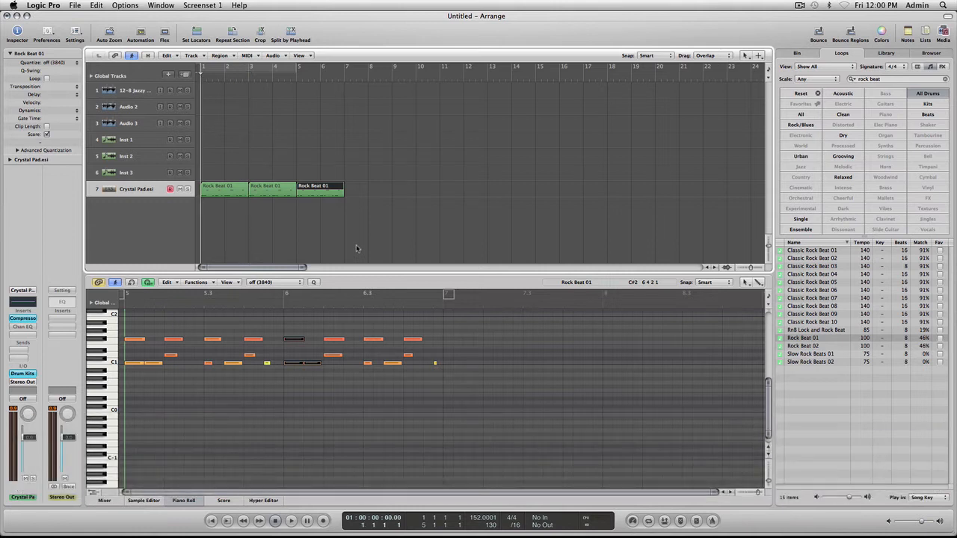
key(space)
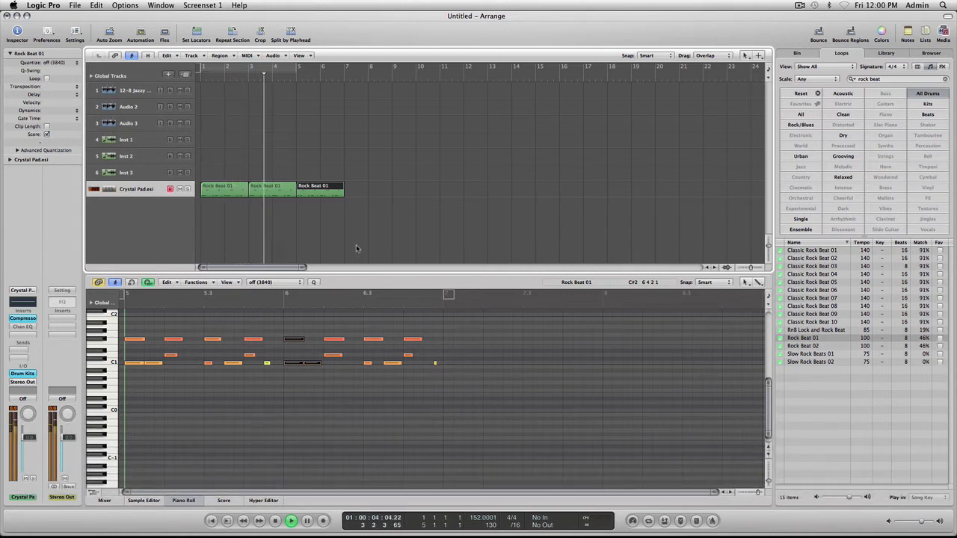
key(space)
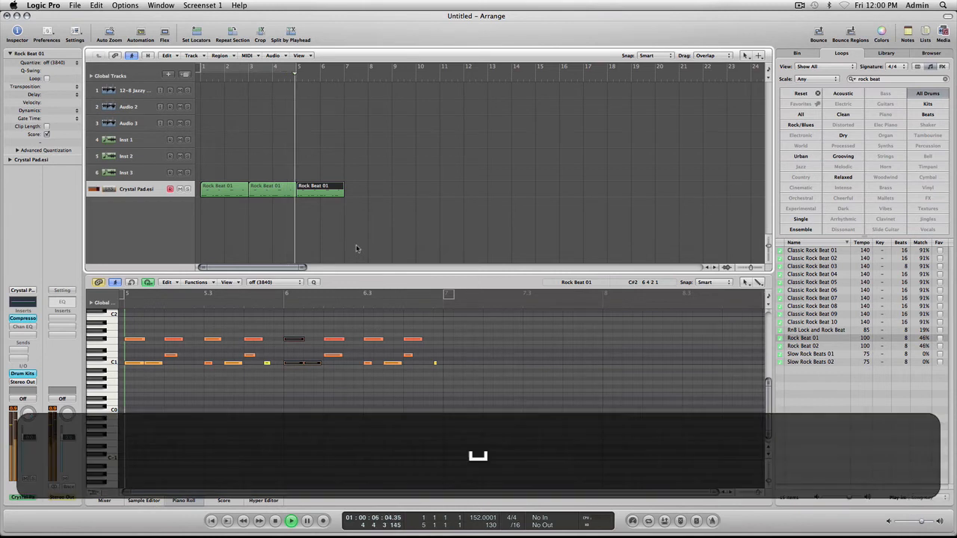
click(337, 228)
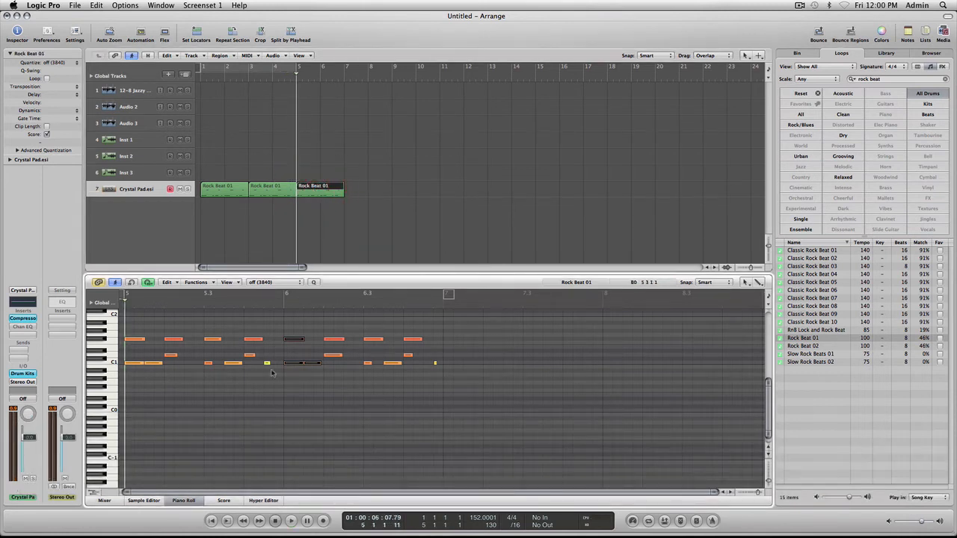
key(space)
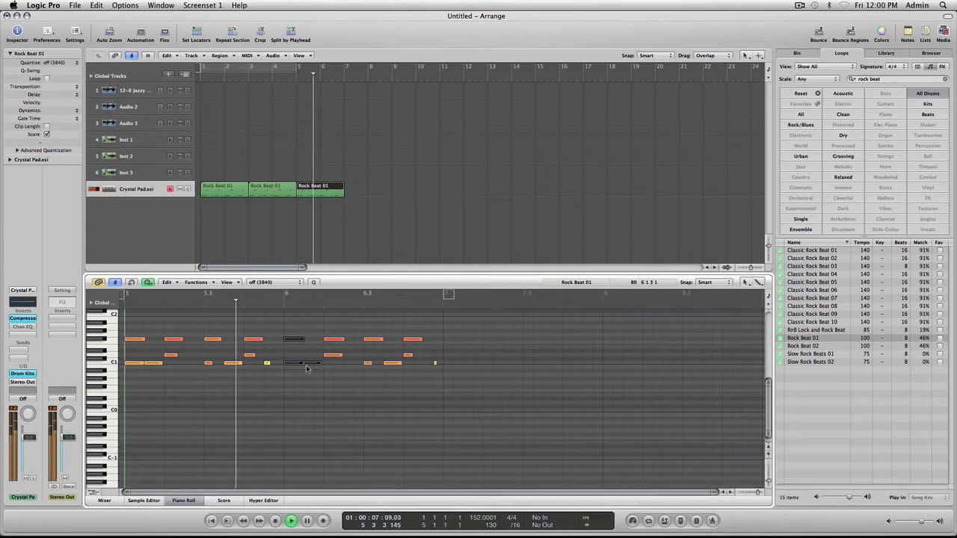
key(space)
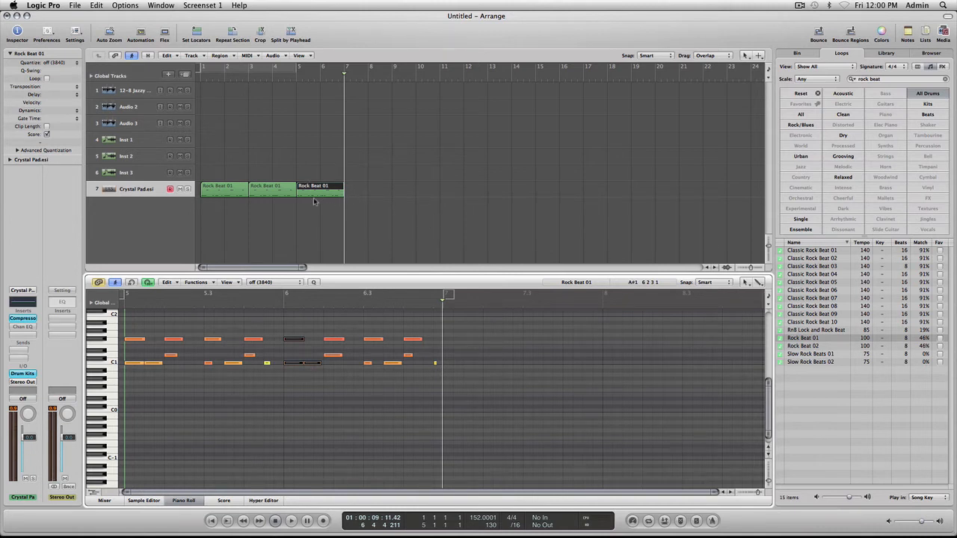
- Copy the edited third Rock Beat 01 region and paste it at bar 7 on the Crystal Pad track
click(336, 231)
click(316, 195)
key(super+c)
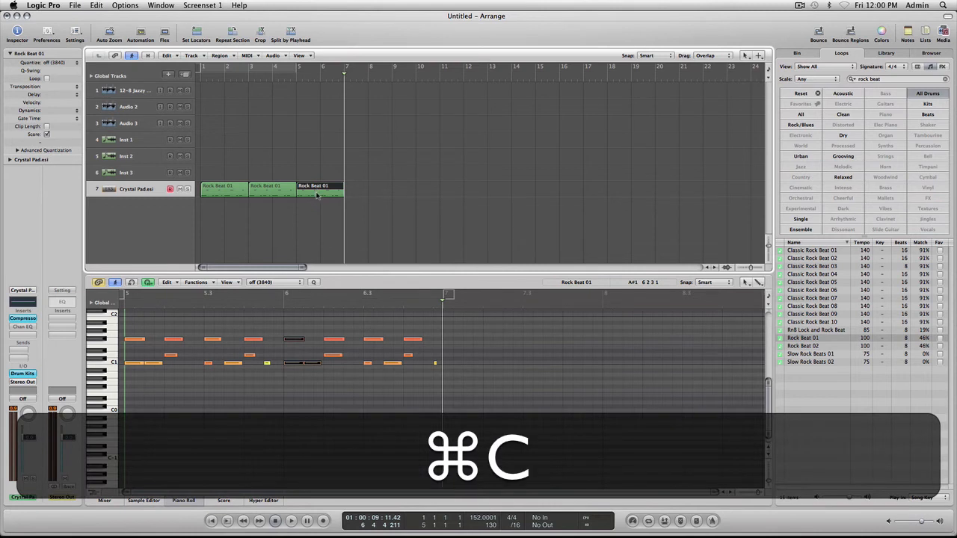
click(345, 77)
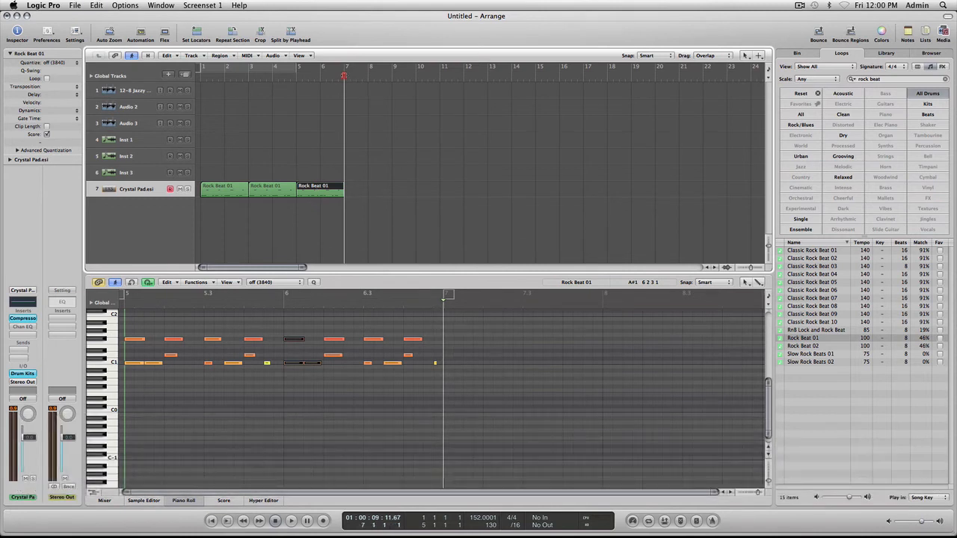
key(super)
mouse_move(344, 75)
mouse_down()
mouse_move(335, 75)
mouse_move(343, 75)
mouse_up()
click(342, 76)
key(super+v)
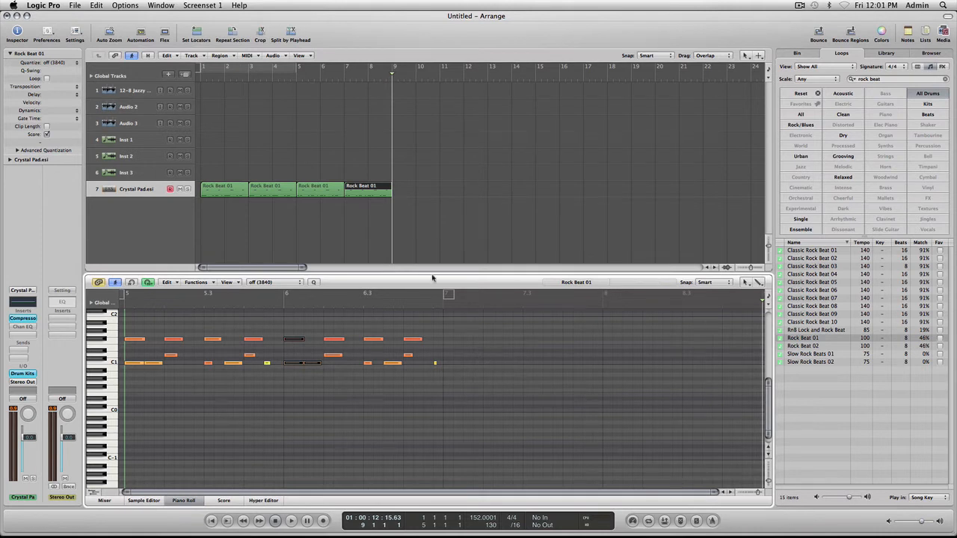
- Compare the notes of the first, second and fourth Rock Beat 01 regions on the Crystal Pad track
click(225, 191)
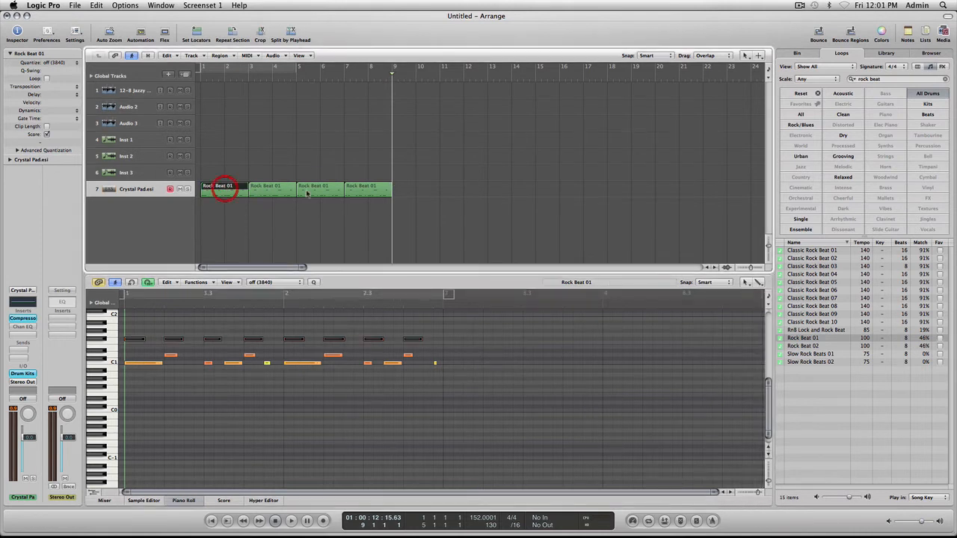
click(262, 191)
click(220, 191)
click(373, 192)
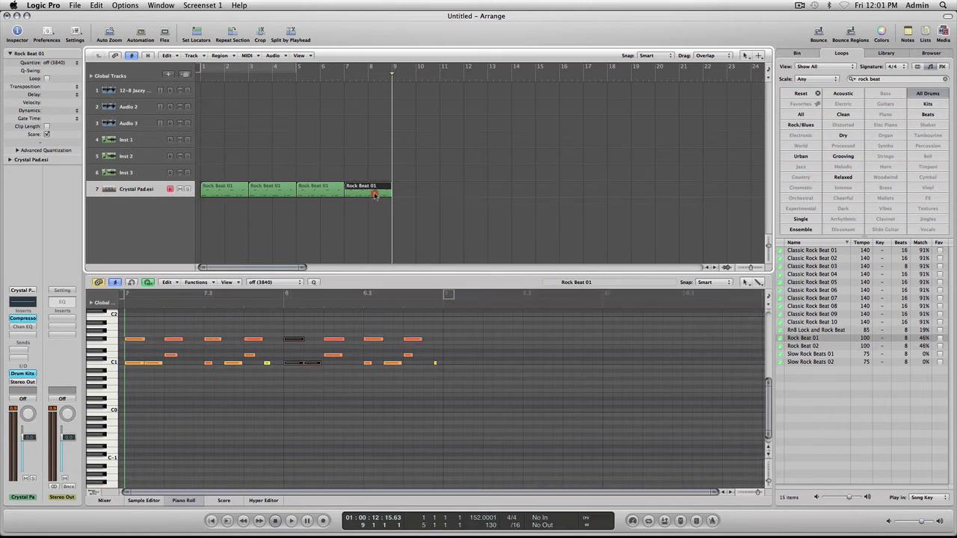
- Join the first two Rock Beat 01 regions into one four-bar region with the Glue Tool
click(233, 187)
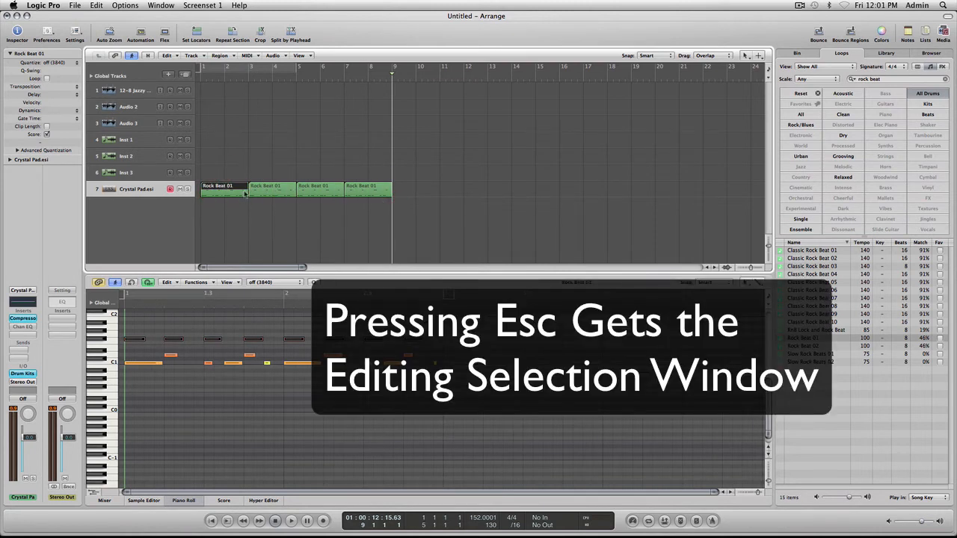
key(Escape)
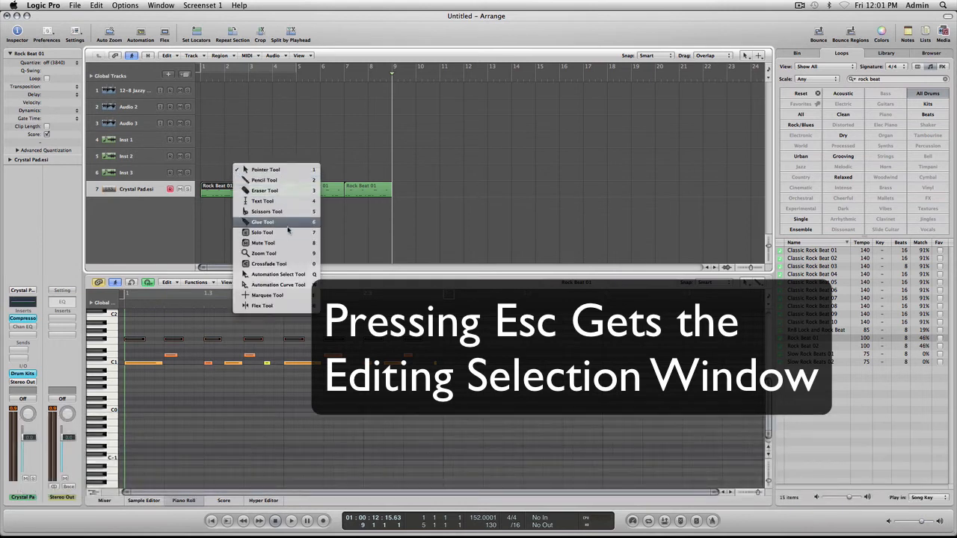
click(288, 228)
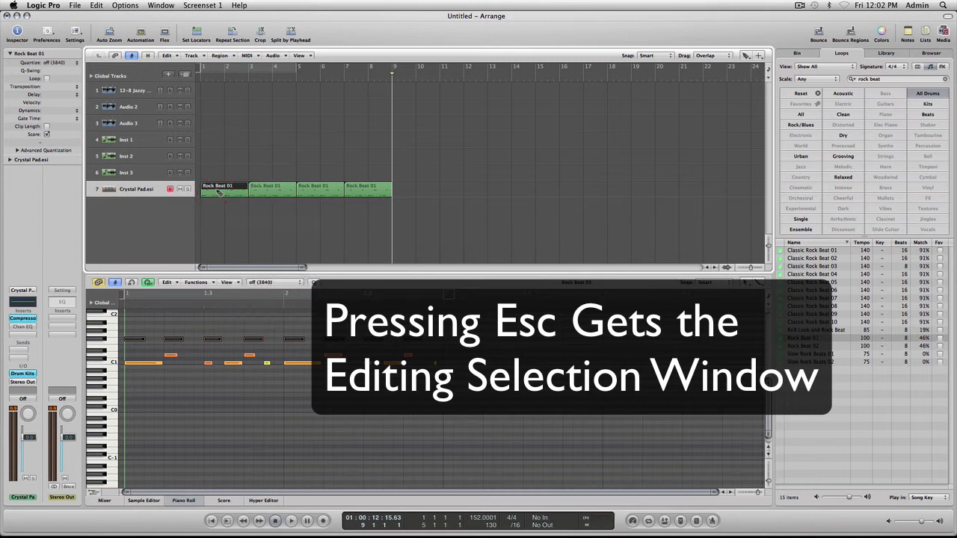
shift+click(265, 191)
click(265, 192)
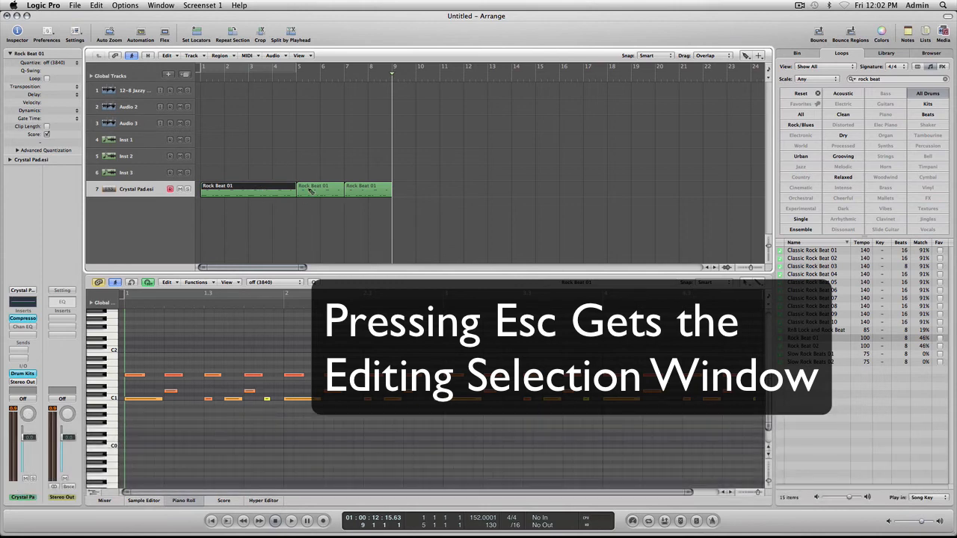
- Glue the Rock Beat 01 regions at bars 5 and 7 into one region, and restore the Pointer Tool
click(325, 192)
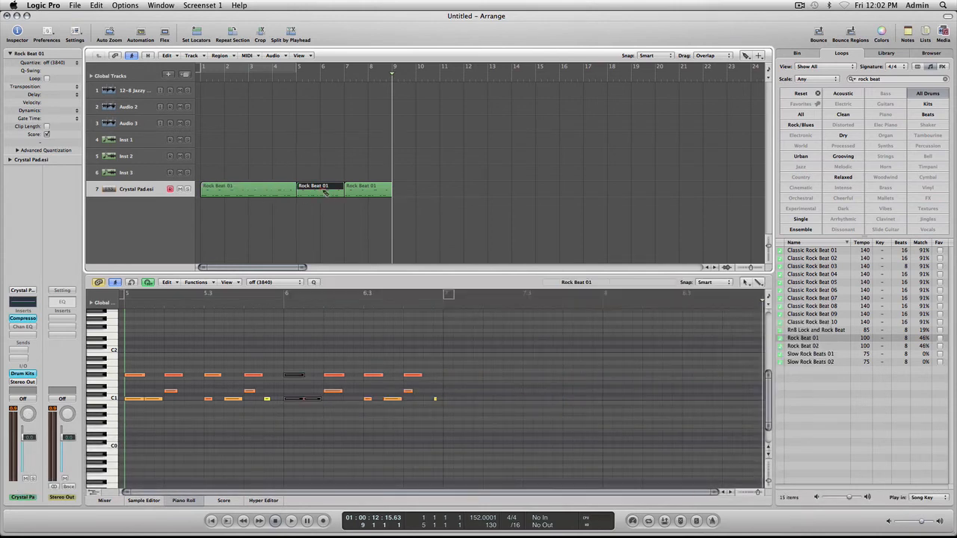
key(shift)
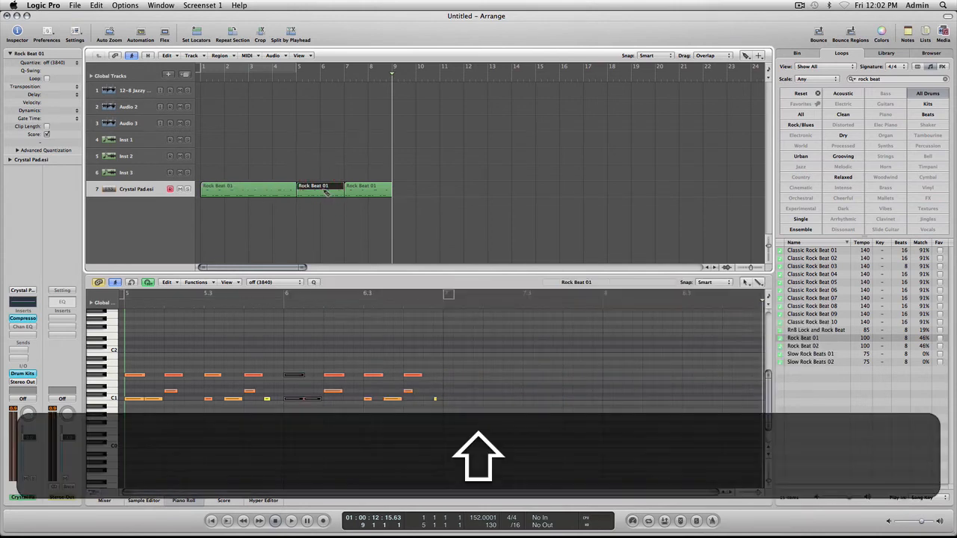
shift+click(367, 192)
click(367, 192)
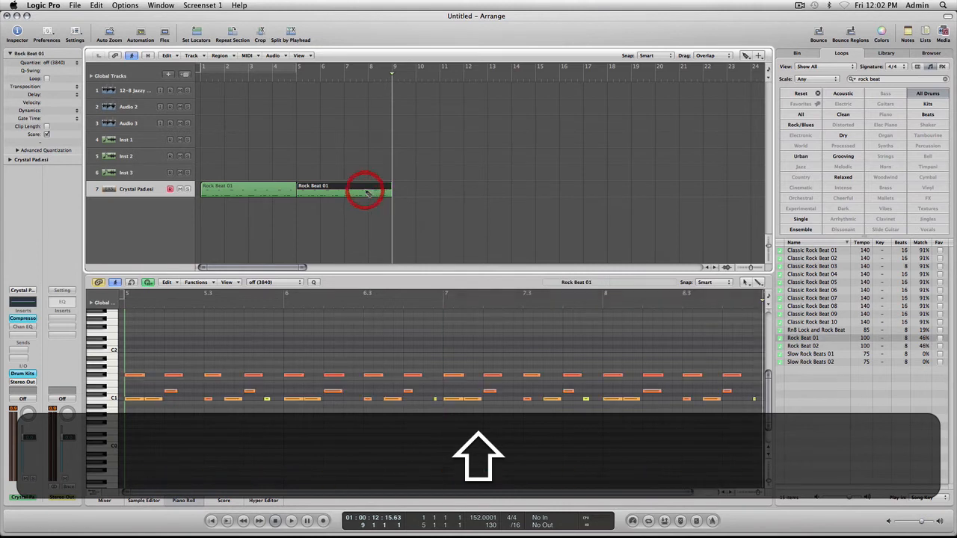
key(Escape)
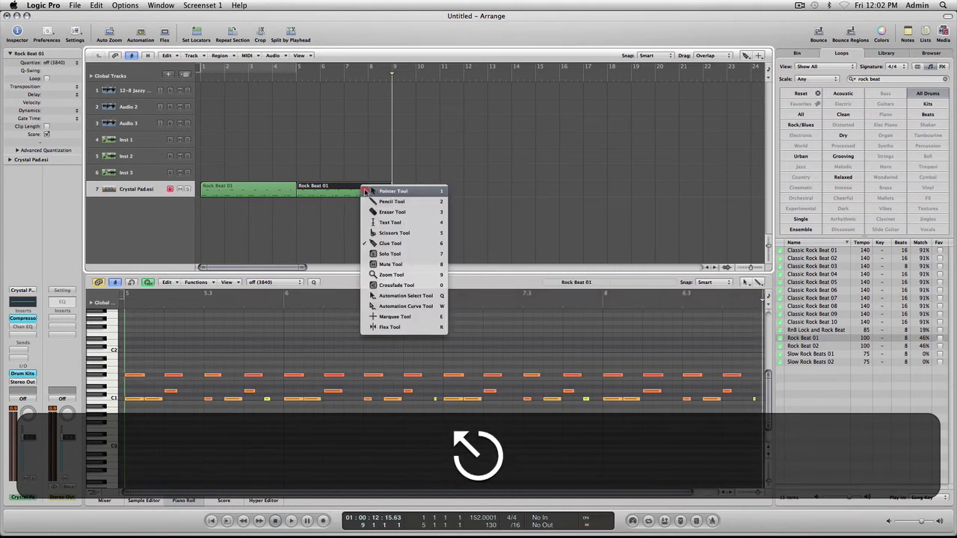
click(366, 191)
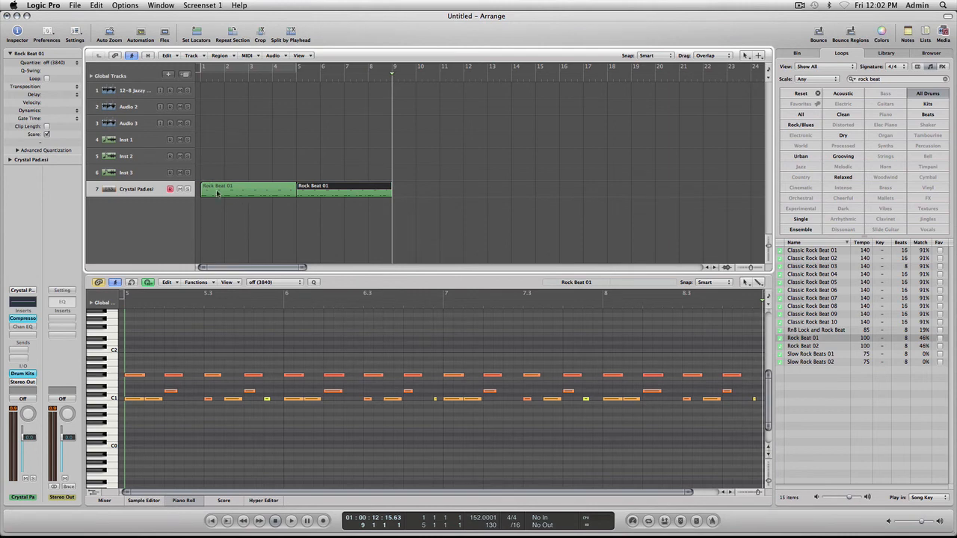
click(304, 186)
double_click(308, 187)
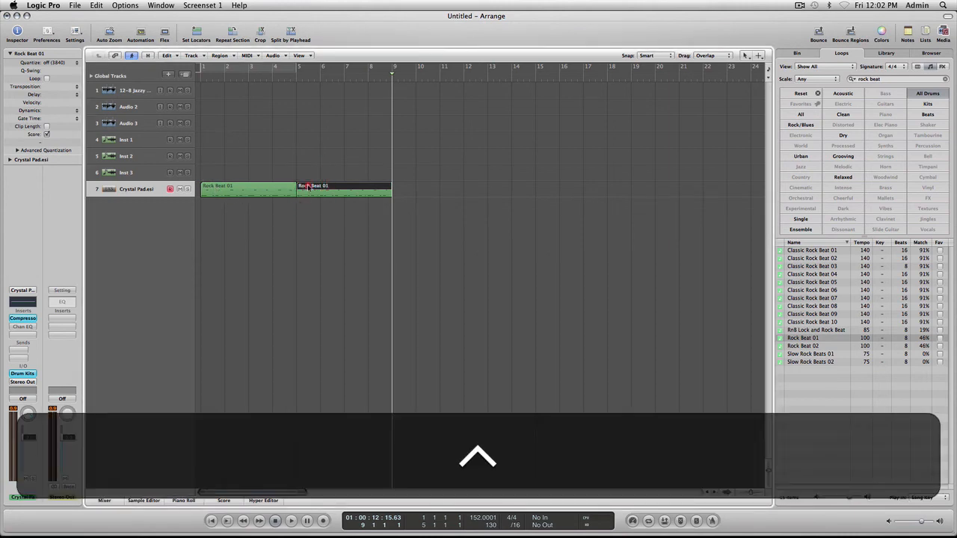
double_click(307, 187)
click(319, 172)
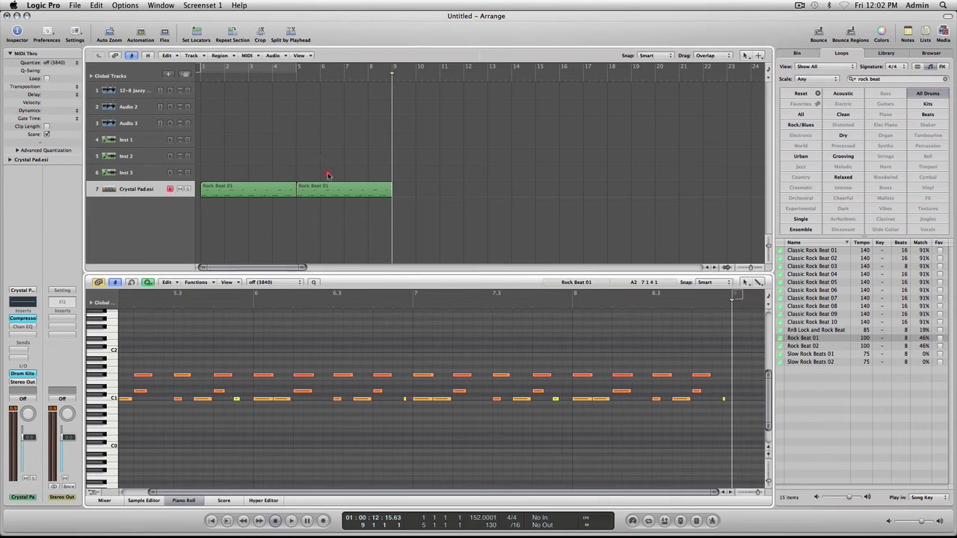
- Rename the merged region starting at bar 5 as Rock Beat 02
click(321, 192)
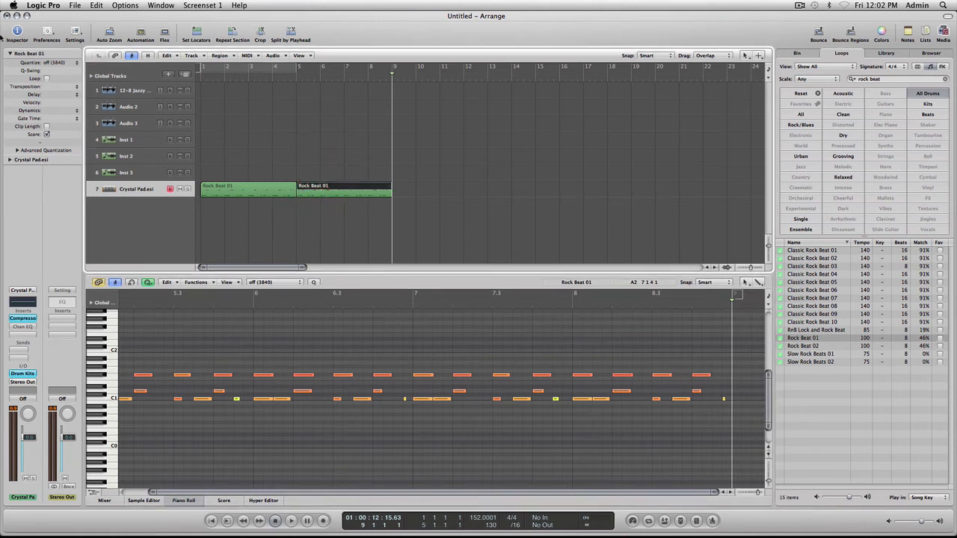
double_click(25, 55)
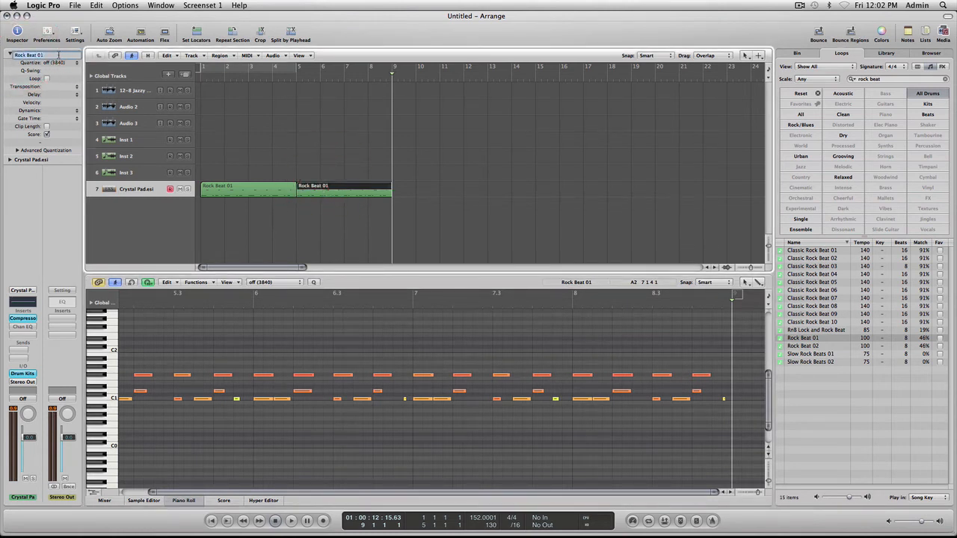
click(54, 55)
key(BackSpace)
text(2)
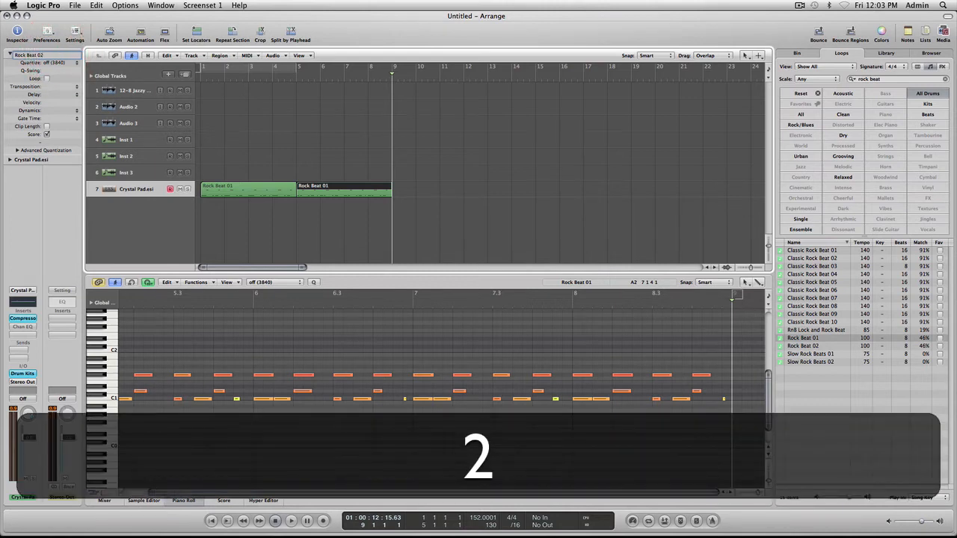
key(Return)
click(276, 224)
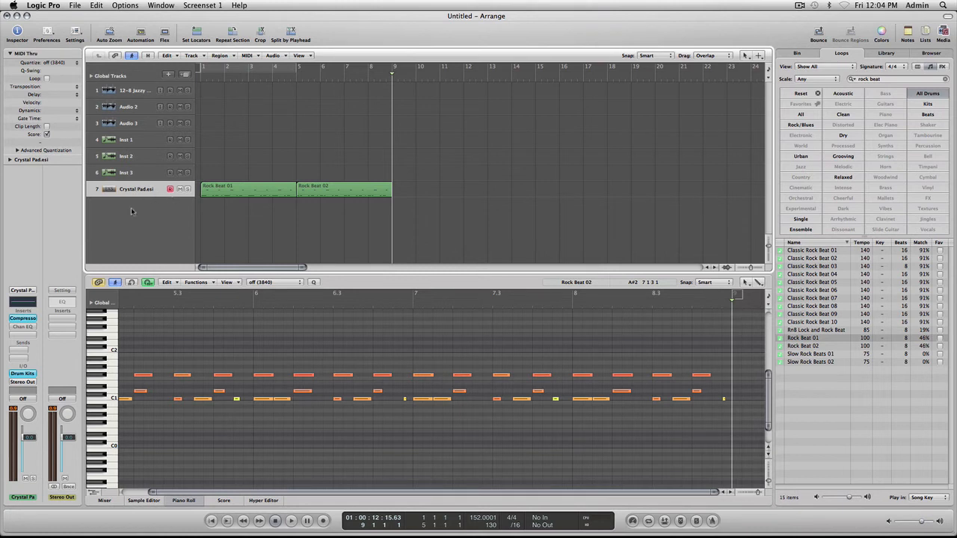
- Create a new track with duplicate settings from the Crystal Pad track
drag(125, 179, 125, 197)
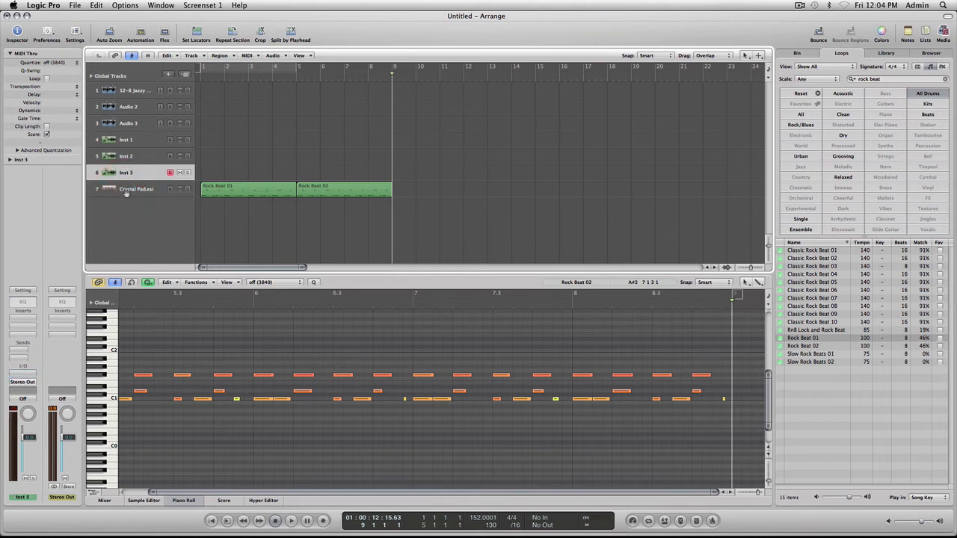
click(127, 193)
click(191, 55)
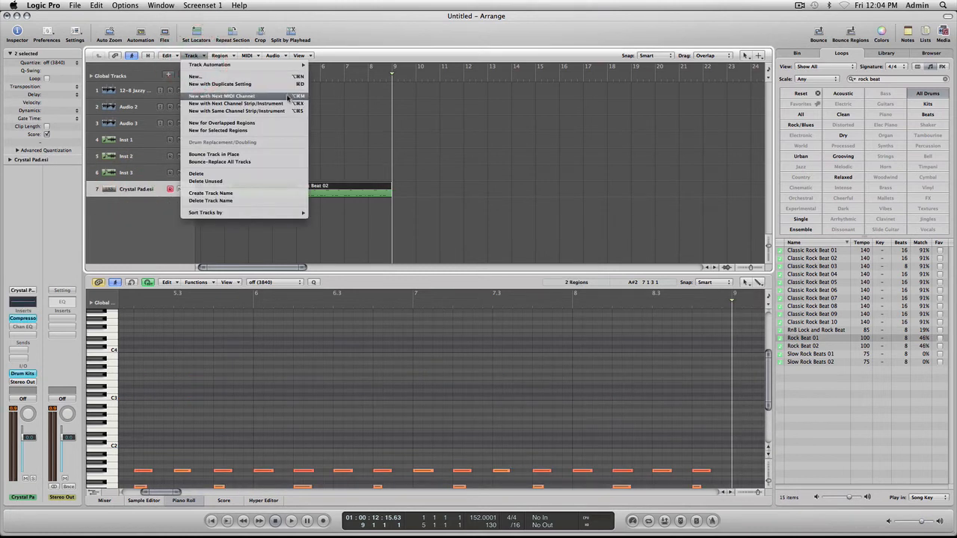
click(265, 86)
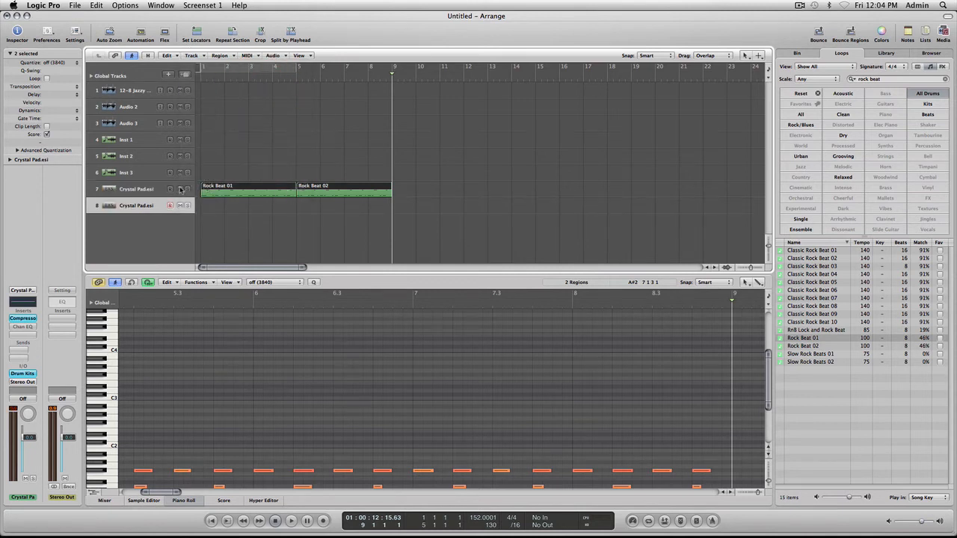
- Mute the original Crystal Pad track, check playback briefly, and return the playhead to the project start
click(180, 189)
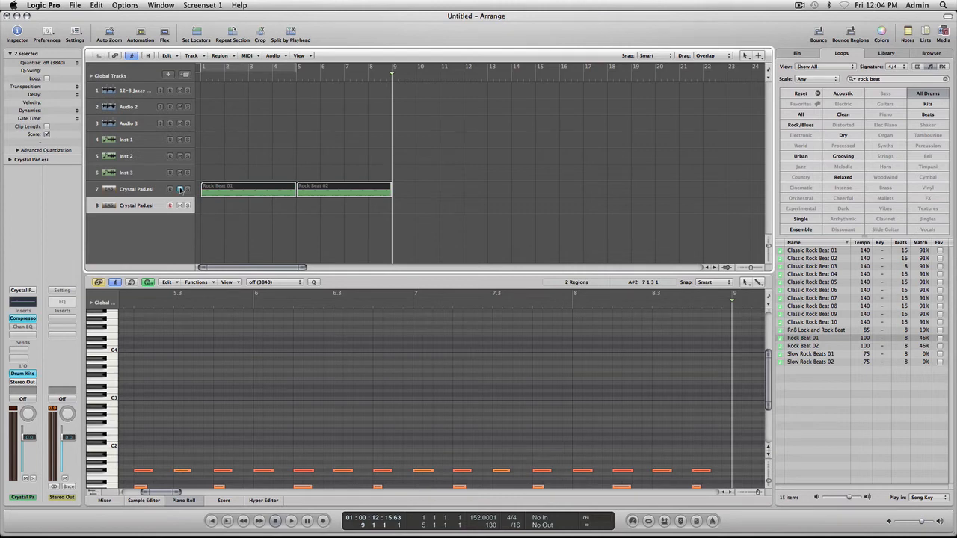
key(Return)
key(space)
key(space)
key(Return)
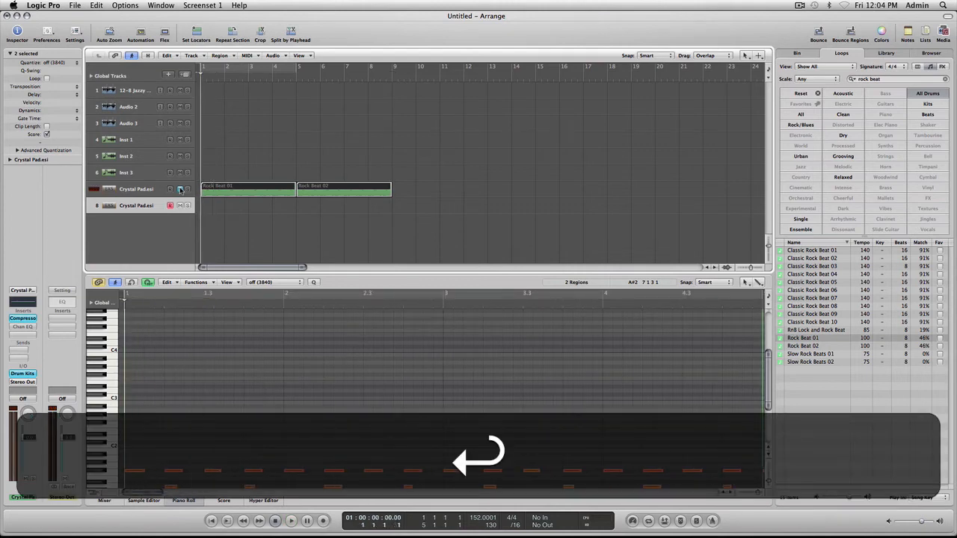
- Copy the Rock Beat 02 region from bar 5 and paste it at bar 1 on the duplicate Crystal Pad track
click(331, 206)
click(325, 191)
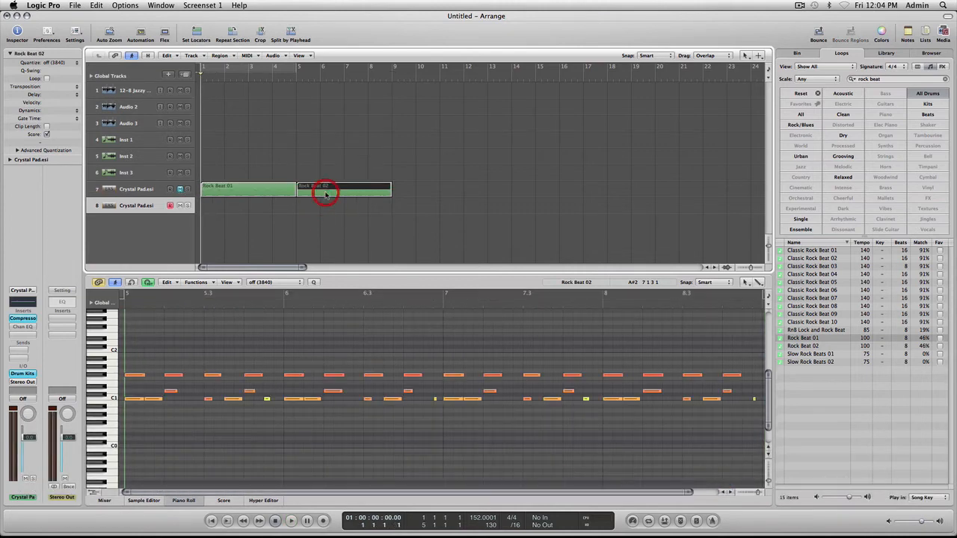
key(super+c)
click(127, 205)
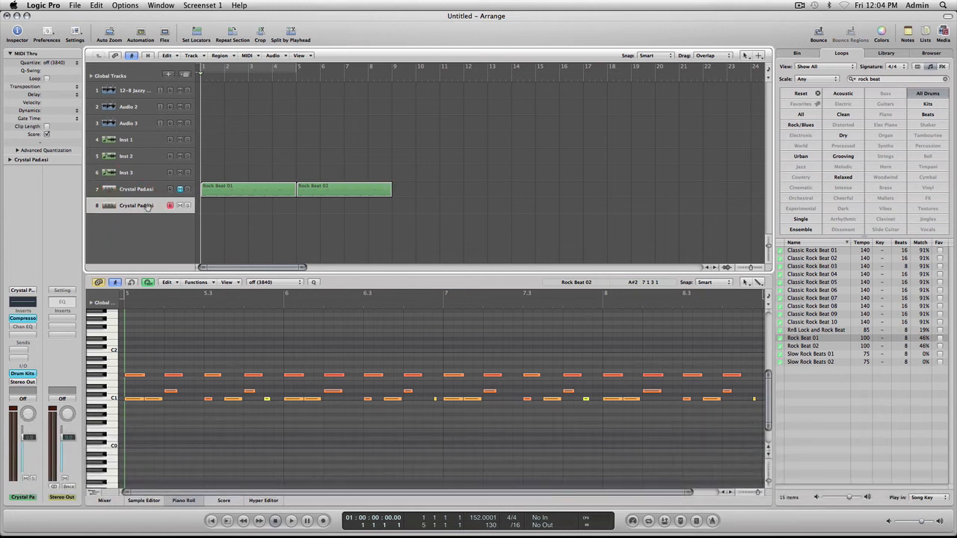
key(super+v)
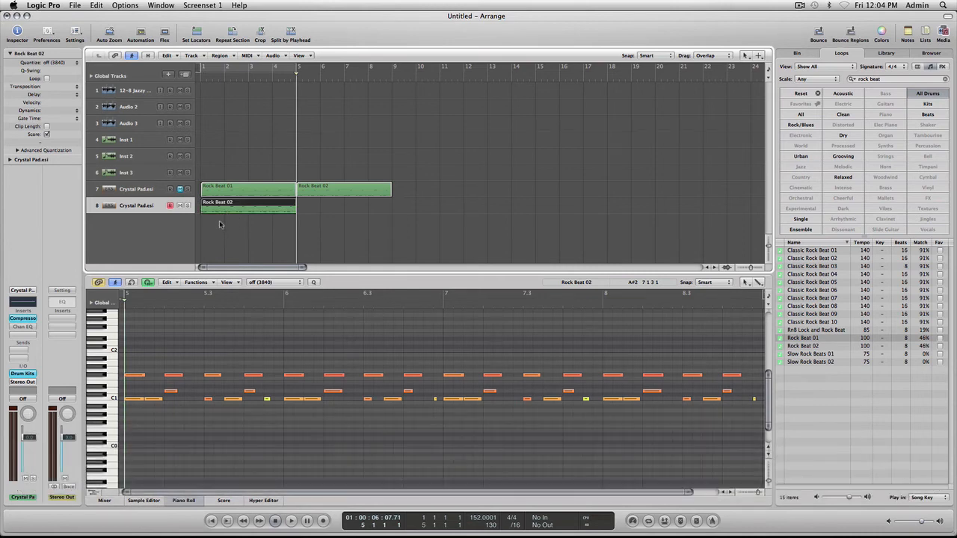
- Return the playhead to the start and set a cycle range from bar 1 to bar 5
key(Return)
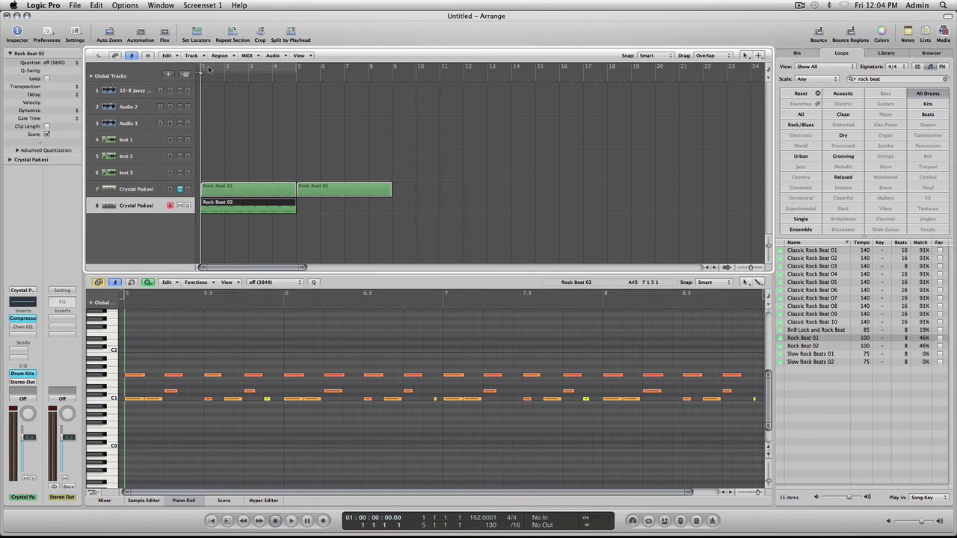
drag(202, 69, 296, 70)
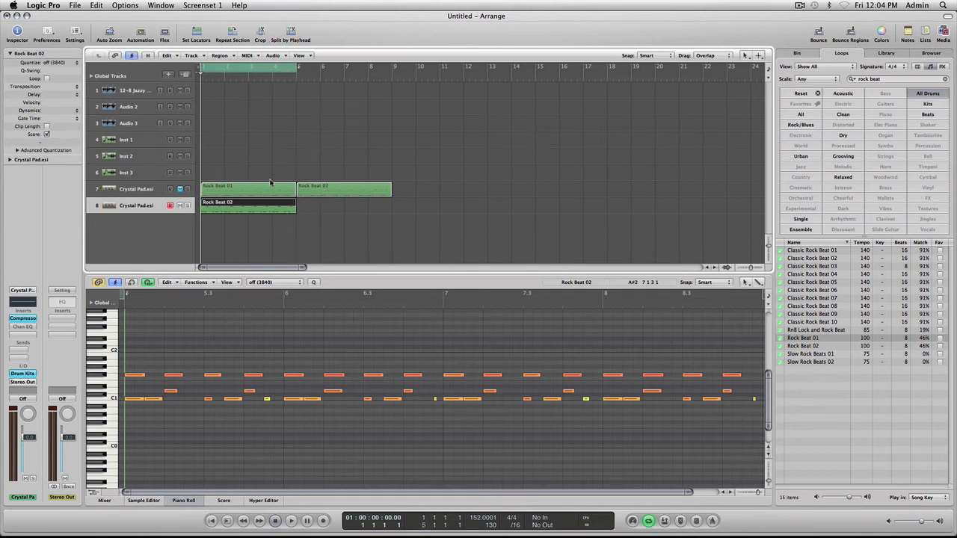
click(319, 216)
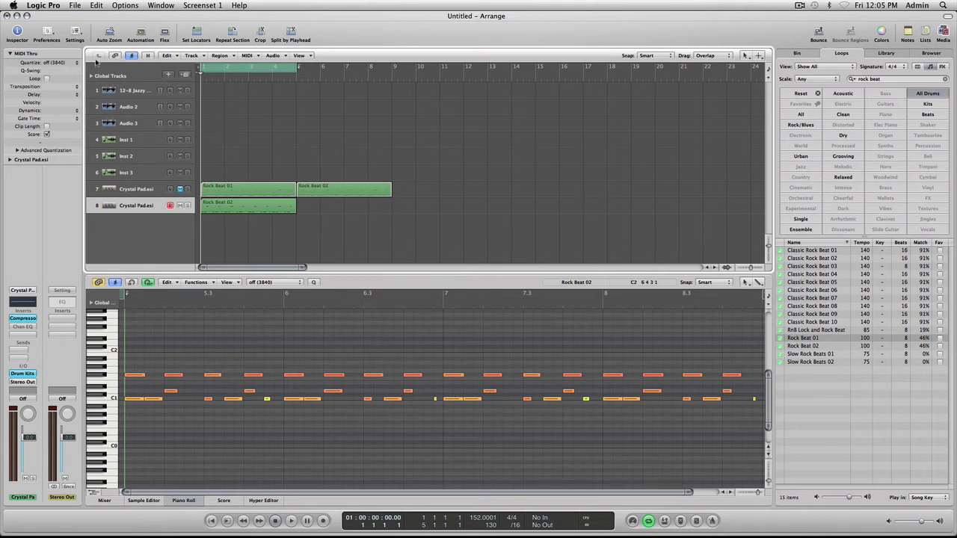
- Hide the Inspector and Media area, and enlarge the Piano Roll with taller note rows
click(17, 31)
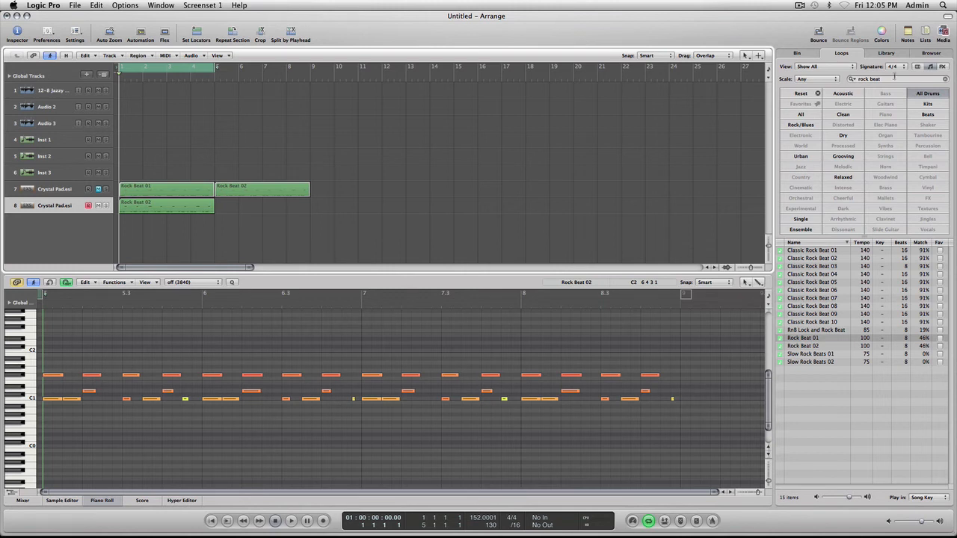
click(943, 33)
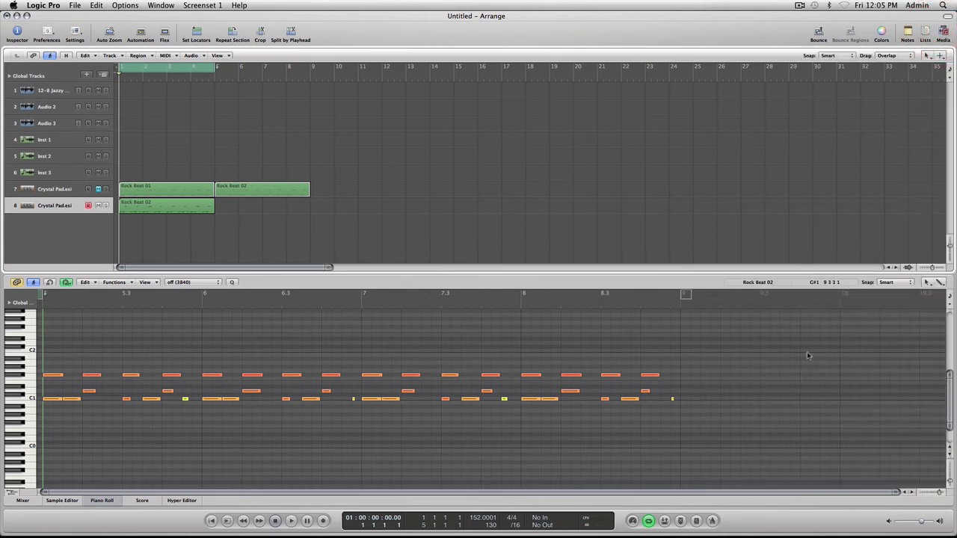
drag(675, 272, 675, 205)
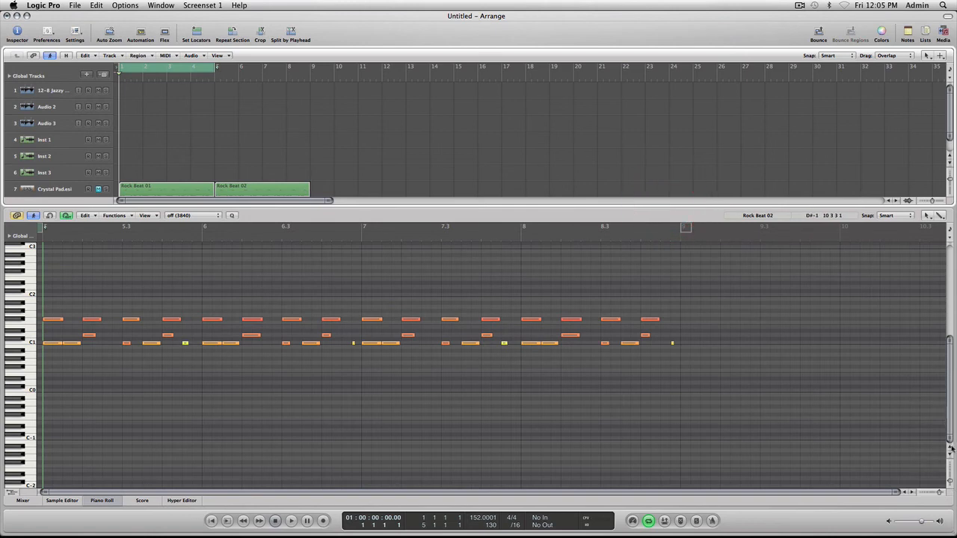
drag(949, 338, 949, 369)
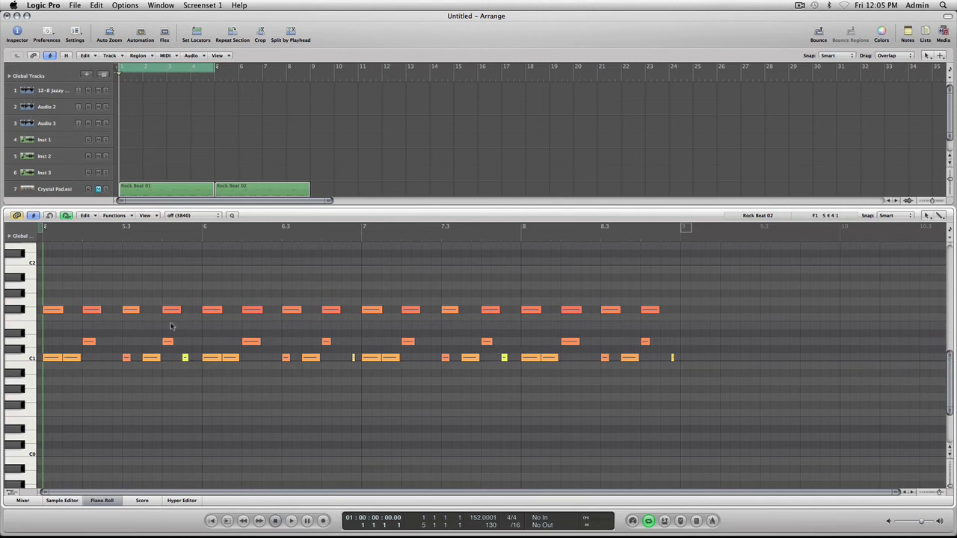
- Play the cycled beat up to bar 2, stop, and view the Rock Beat 01 region's notes on the muted track
key(space)
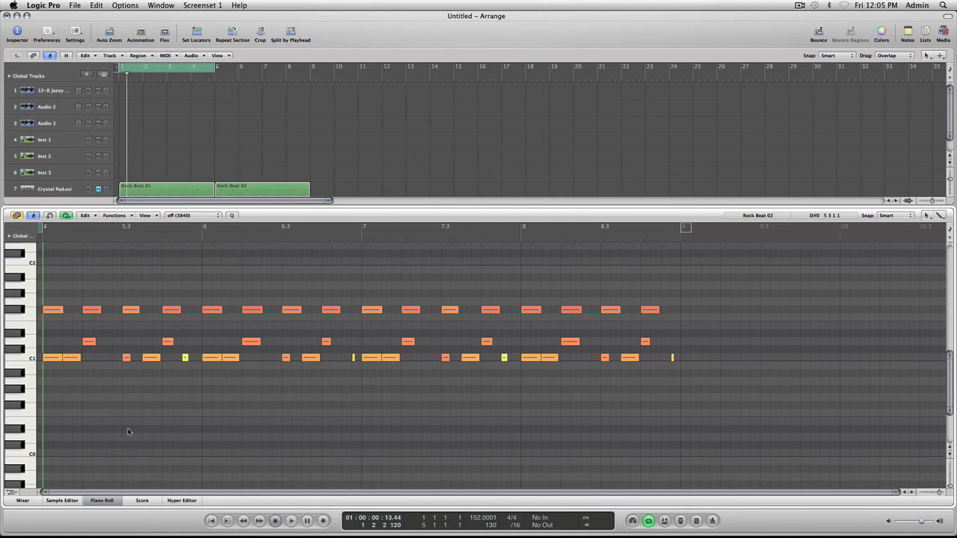
key(space)
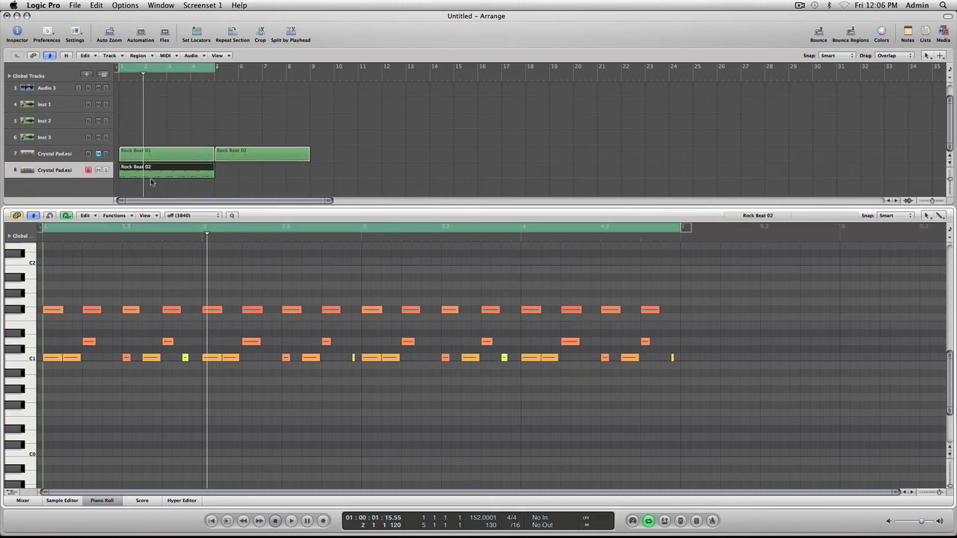
click(147, 156)
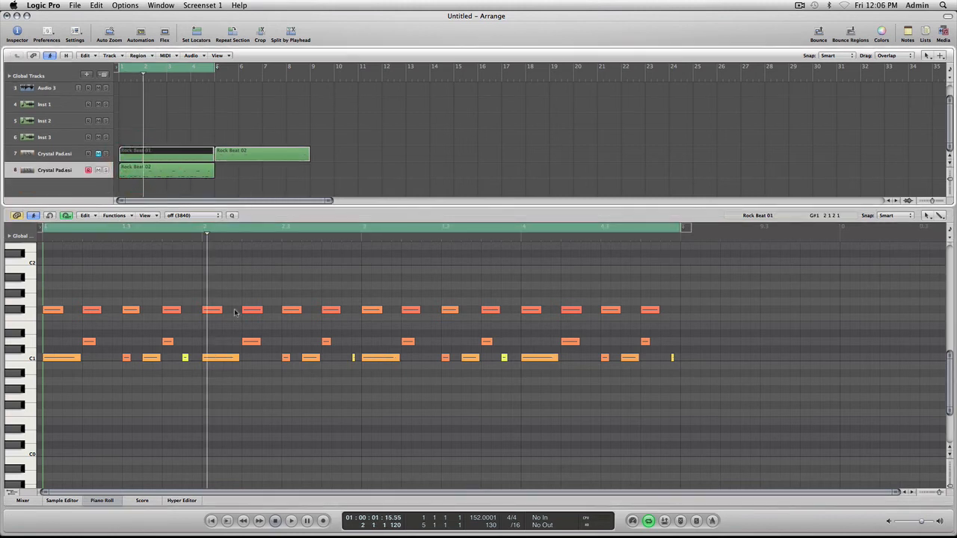
- Open the Rock Beat 02 region on the duplicate Crystal Pad track in the Piano Roll and return the playhead to the start
click(146, 168)
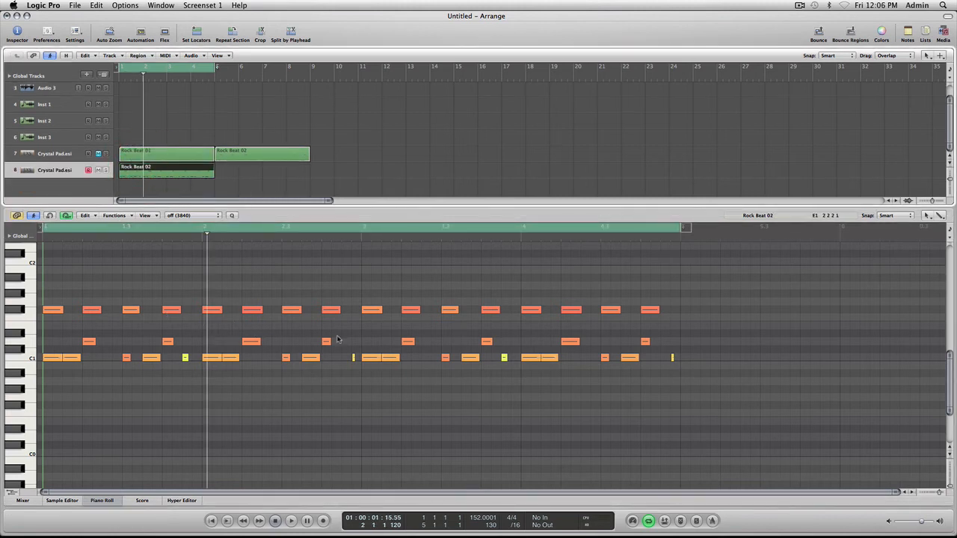
click(186, 189)
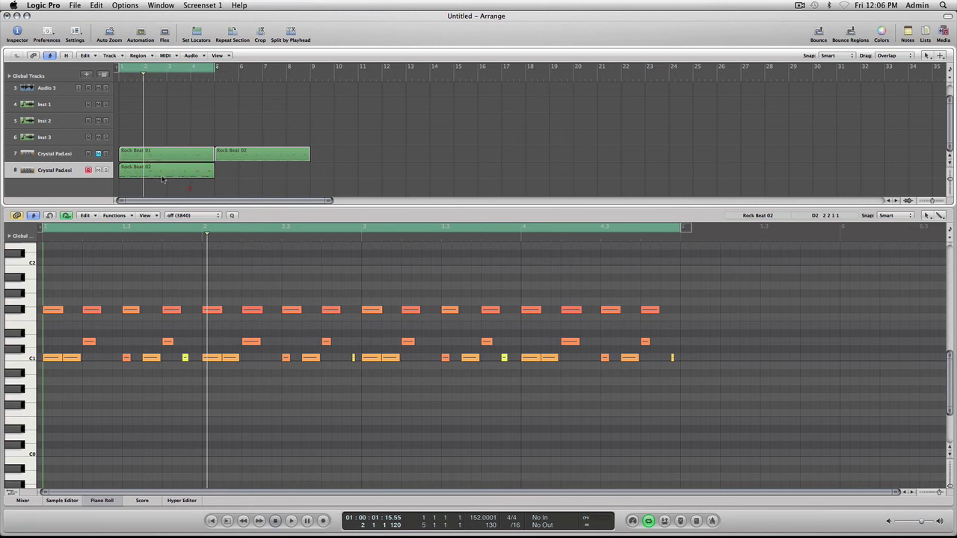
click(136, 166)
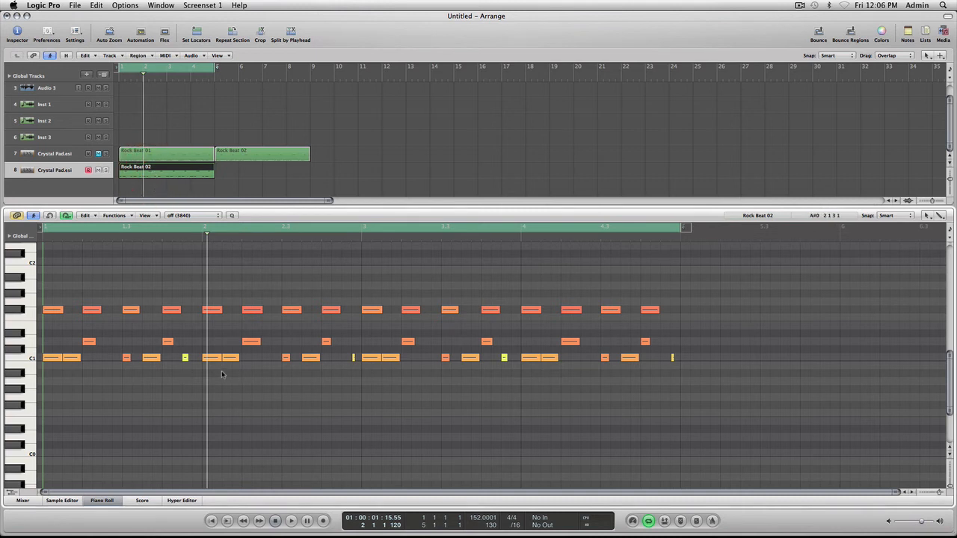
click(101, 501)
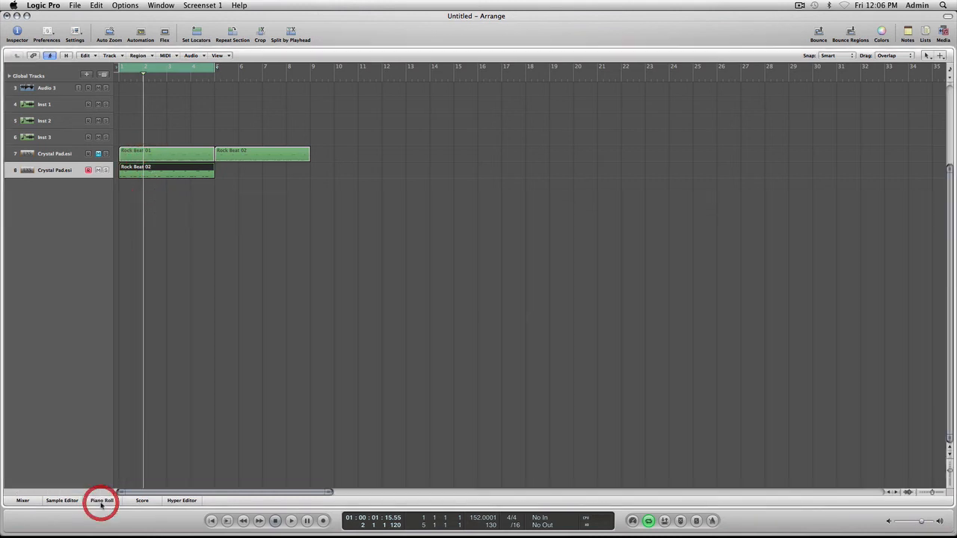
click(102, 500)
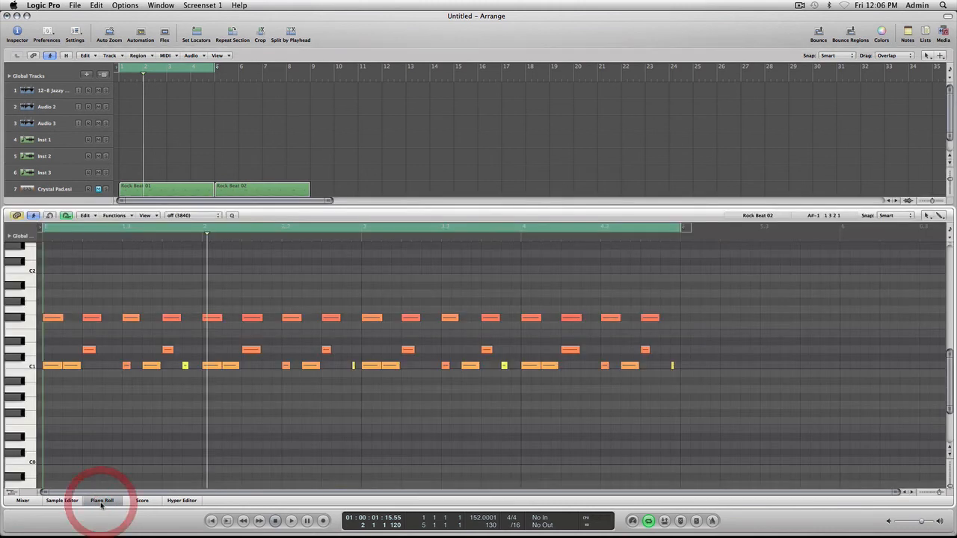
click(102, 500)
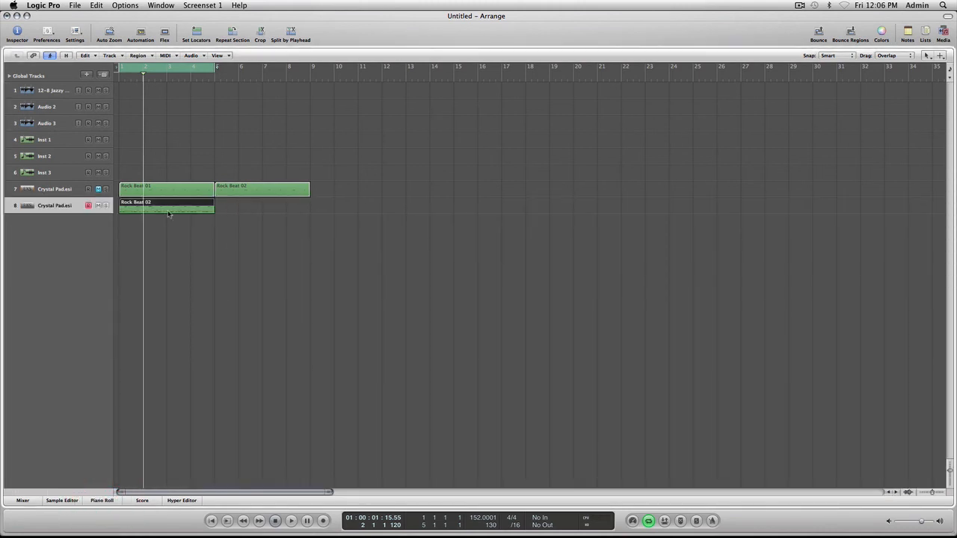
double_click(139, 202)
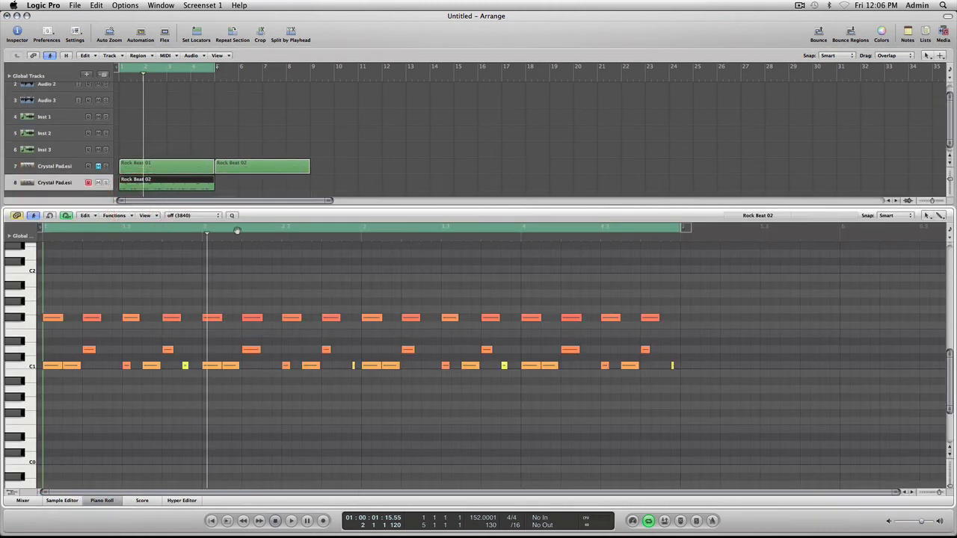
key(Return)
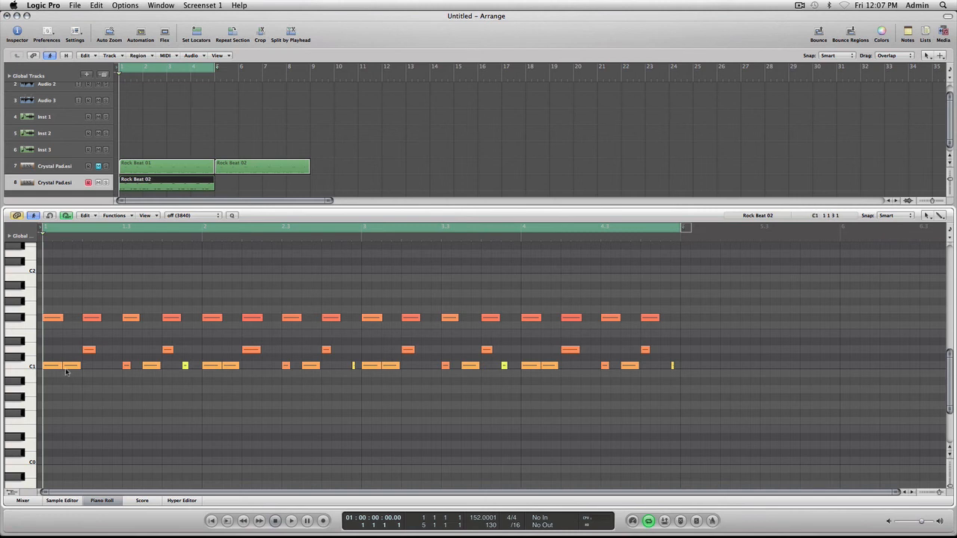
- Select all C1 notes and split the long ones in bars 1 and 2 in half with the Scissors tool
click(31, 367)
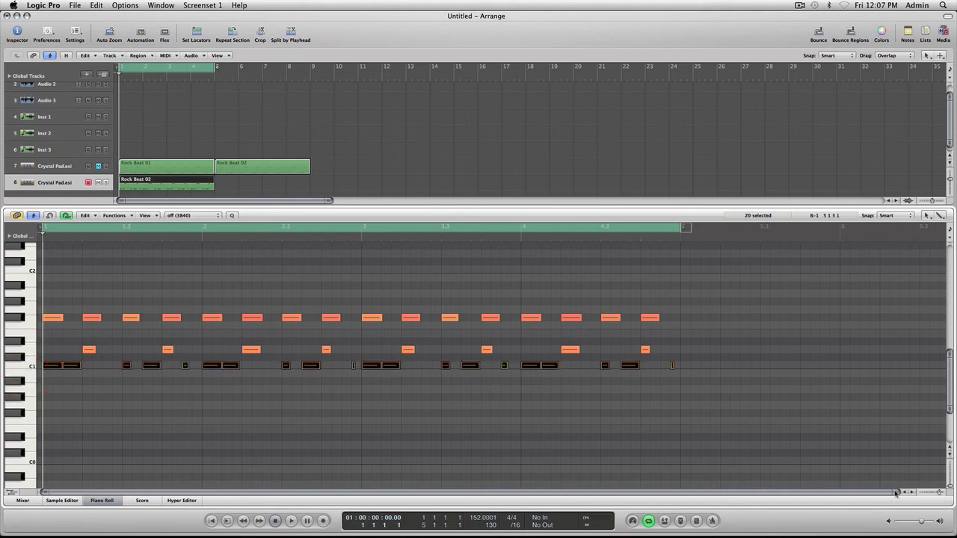
click(938, 492)
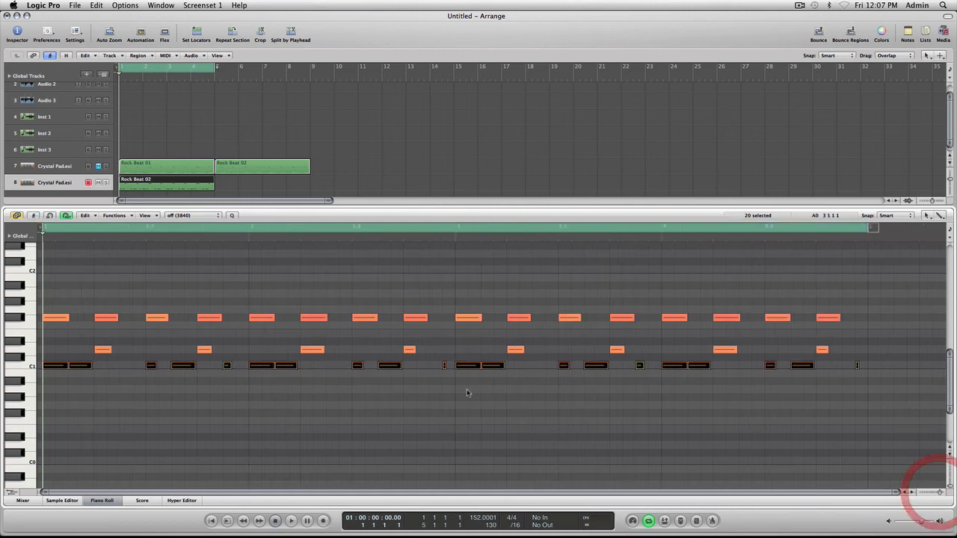
key(Escape)
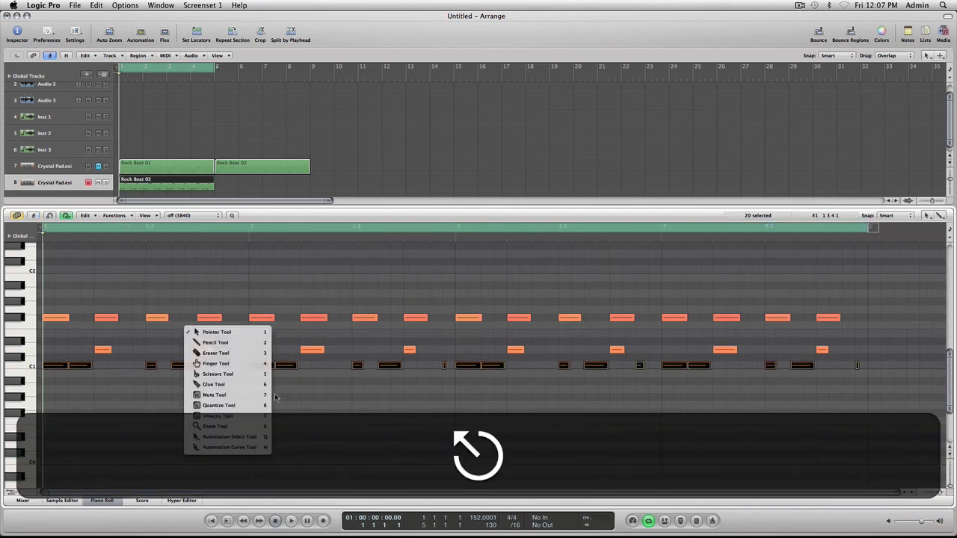
click(239, 366)
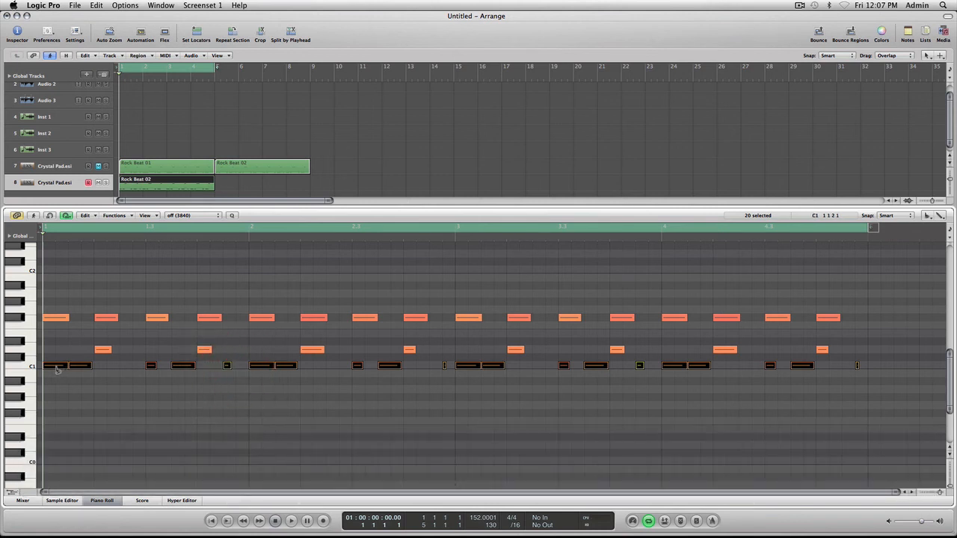
click(57, 367)
click(82, 367)
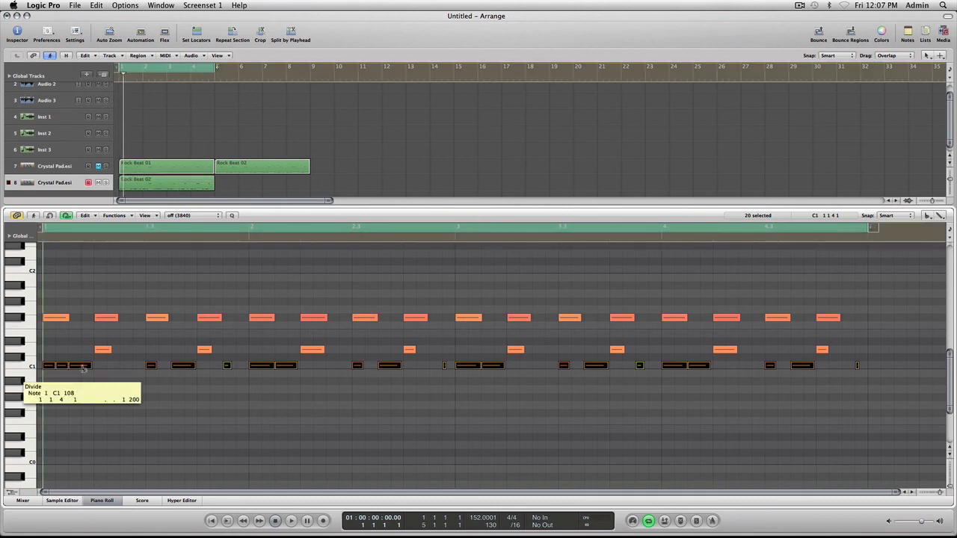
click(184, 367)
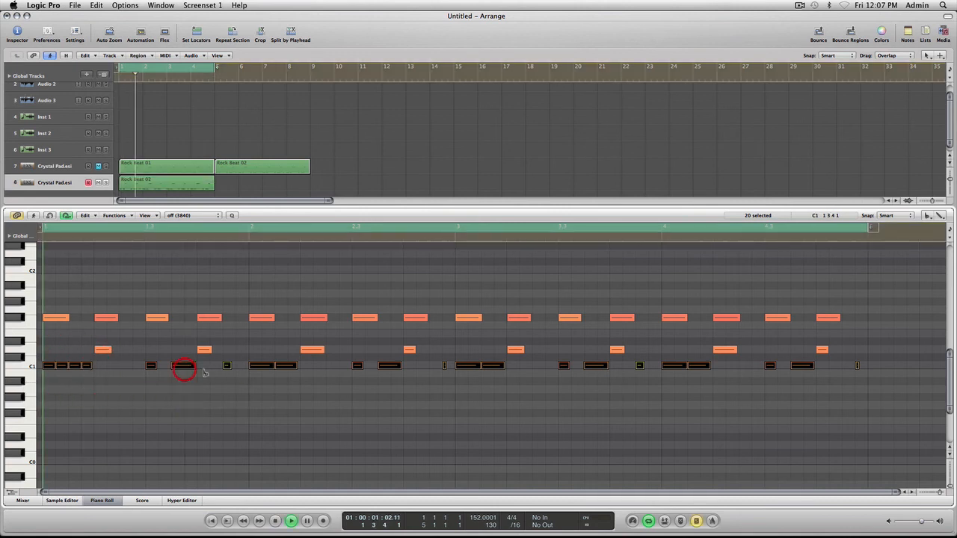
click(263, 367)
click(286, 366)
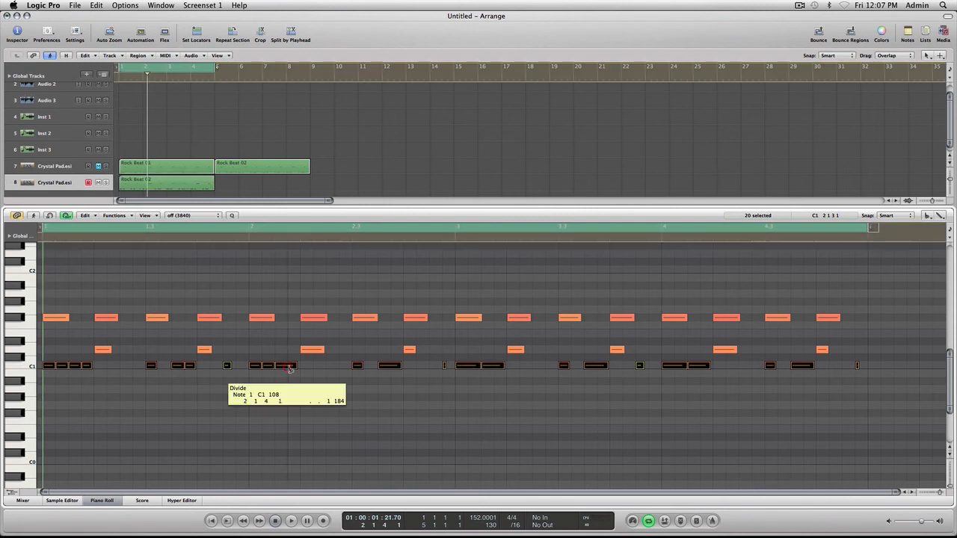
click(390, 367)
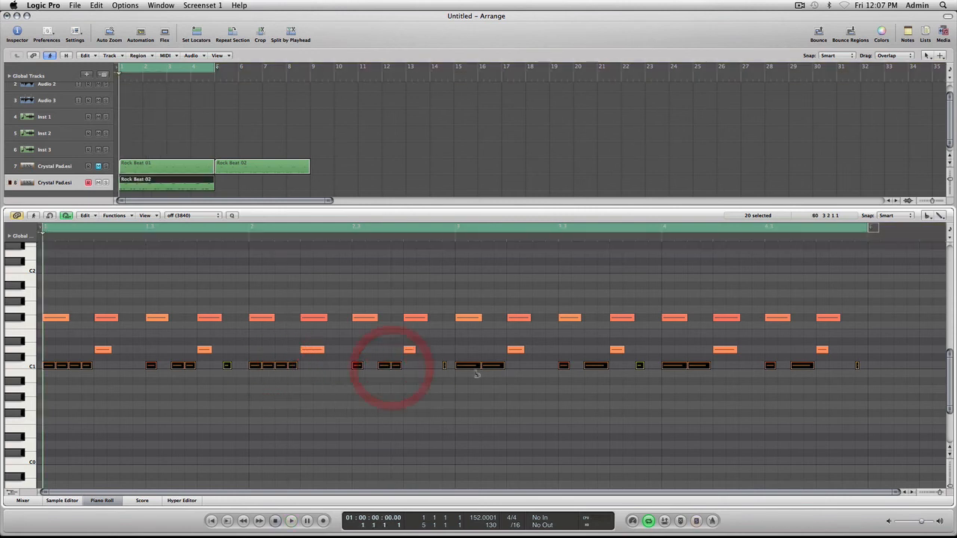
- Split the long C1 notes in bars 3 and 4 in half with the Scissors tool
click(467, 367)
click(493, 367)
click(596, 367)
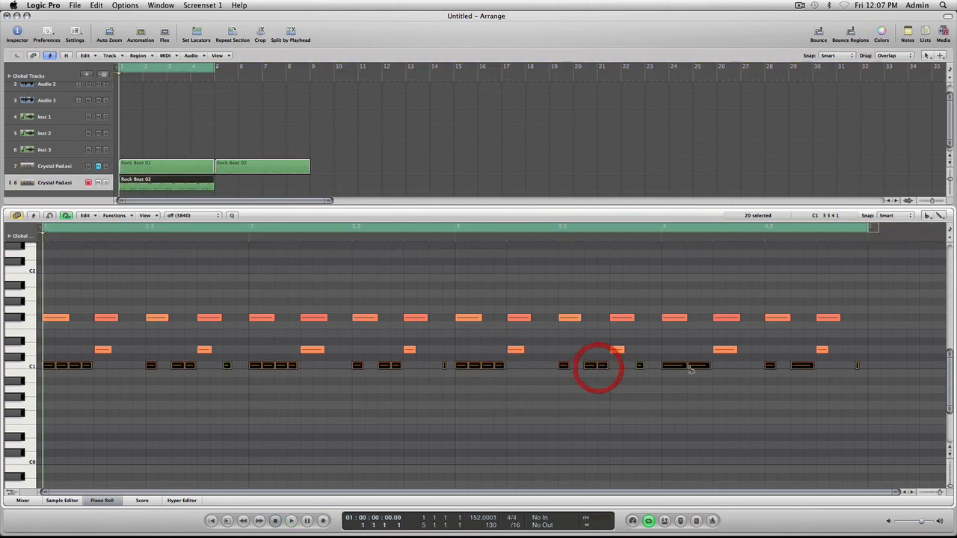
click(675, 367)
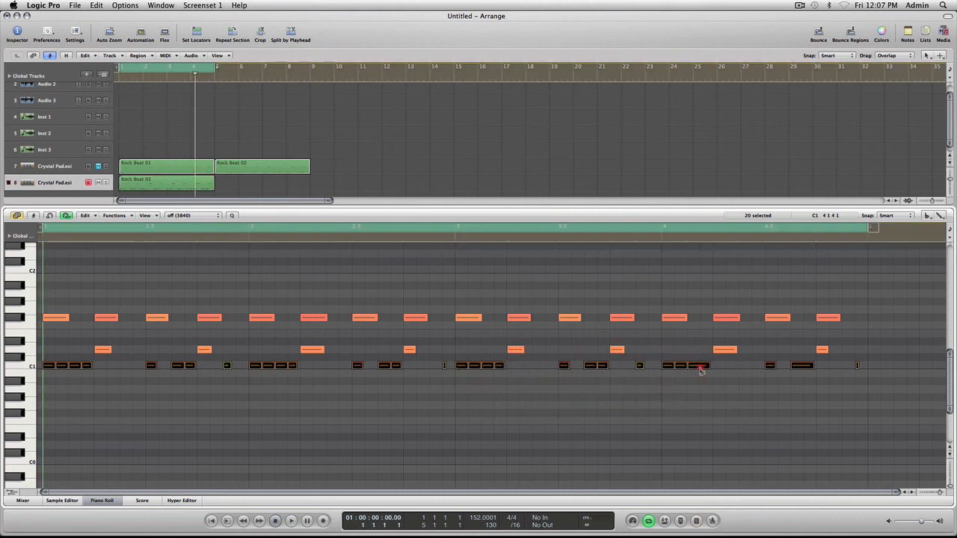
click(698, 367)
click(802, 367)
- Switch back to the Pointer tool, then play the cycled four-bar beat and stop it
right_click(803, 367)
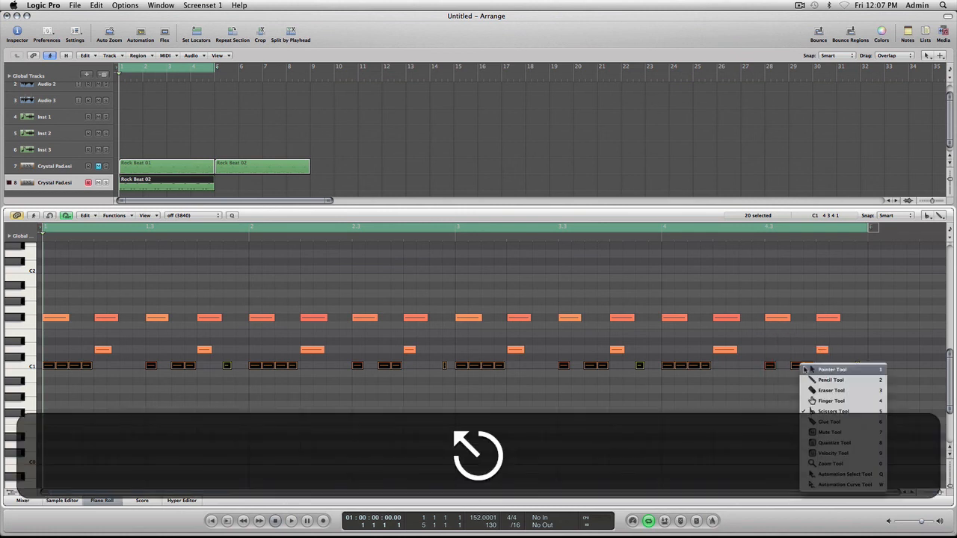
click(804, 368)
key(space)
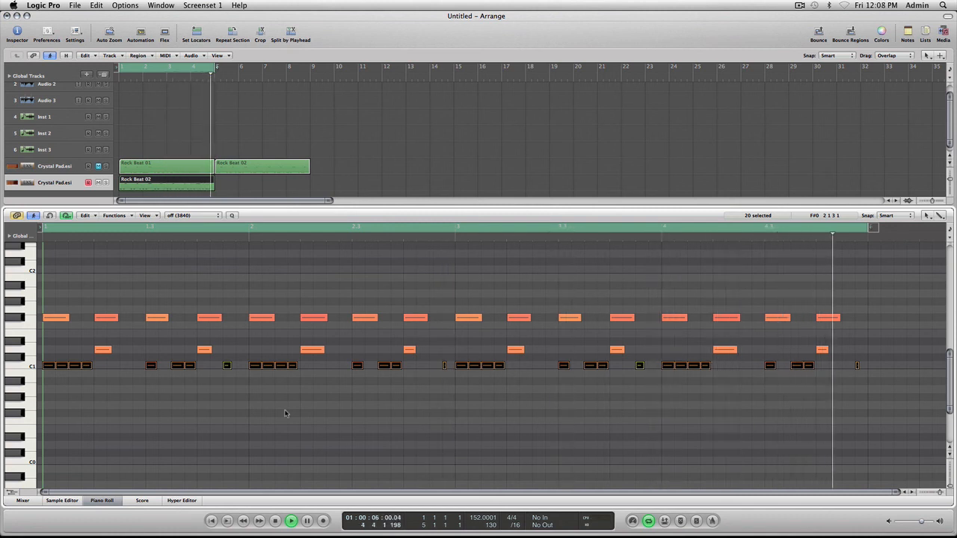
key(space)
- Split the D1 note on beat 2 of each of the four bars with the Scissors tool
key(Escape)
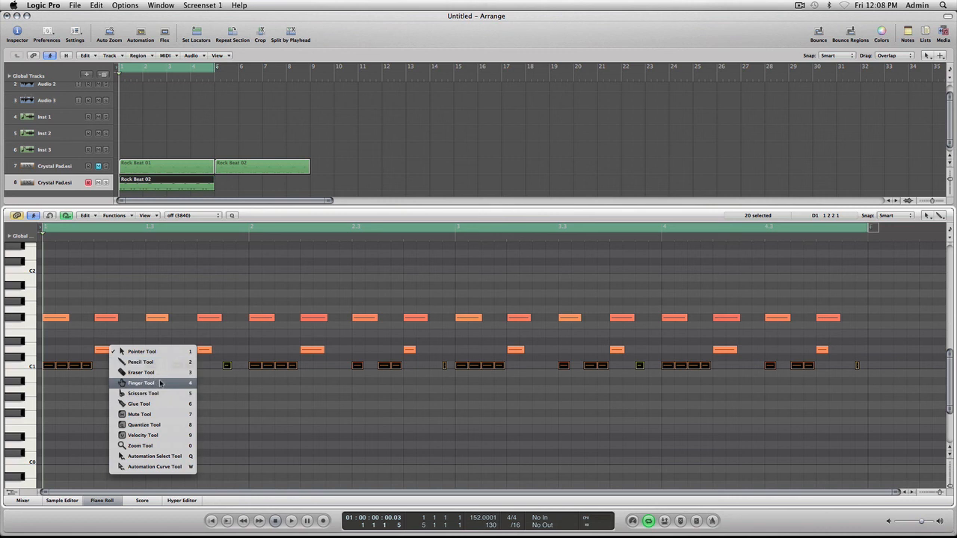
click(160, 383)
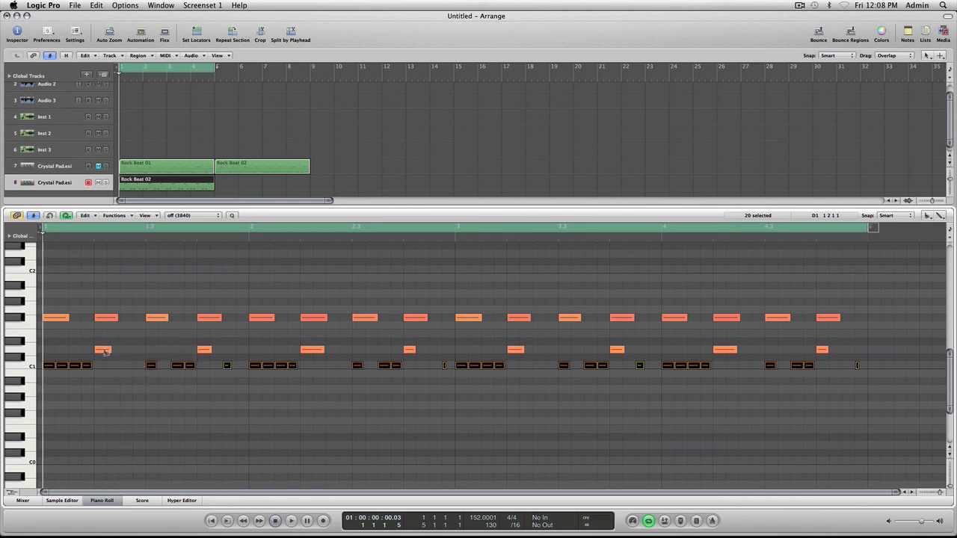
click(106, 351)
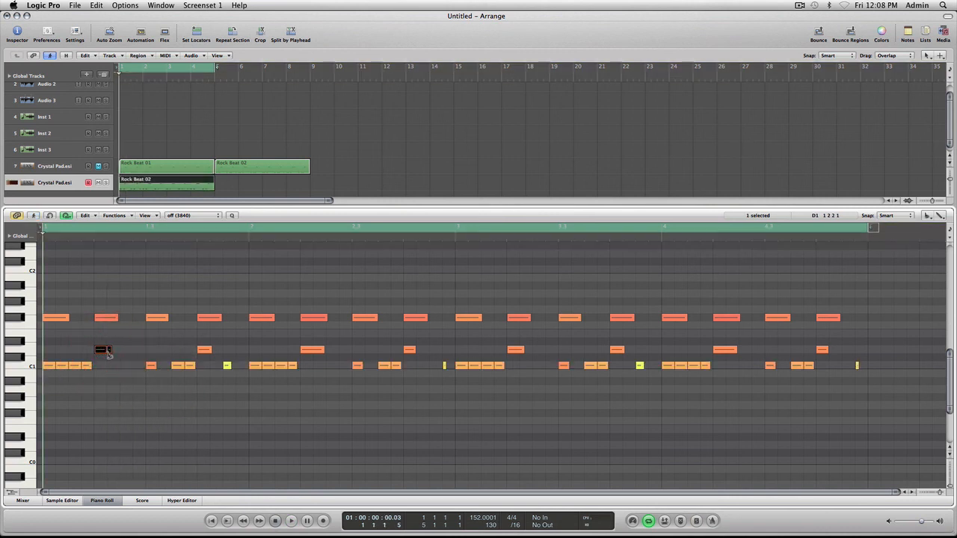
click(314, 352)
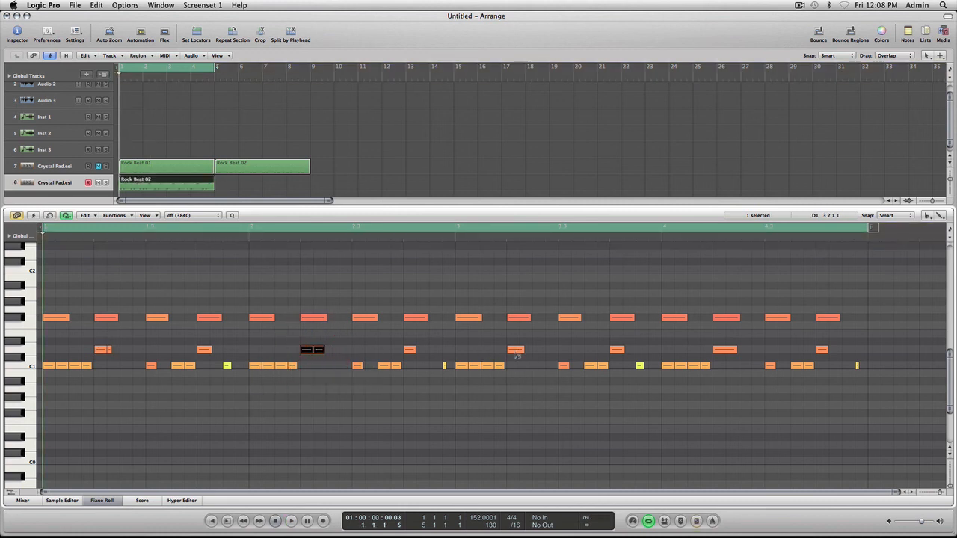
click(519, 352)
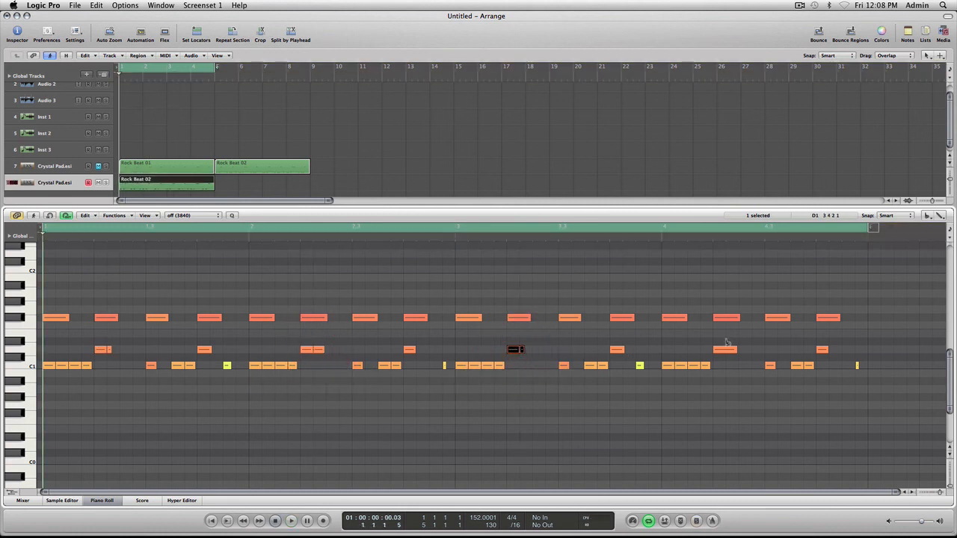
click(726, 352)
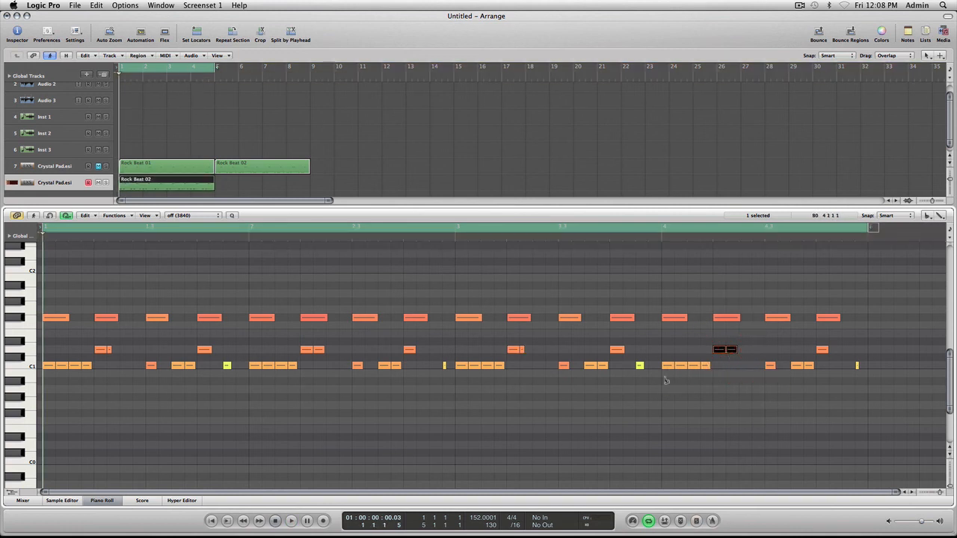
- Play the beat with the split D1 notes from the start of the cycle, then stop
key(0)
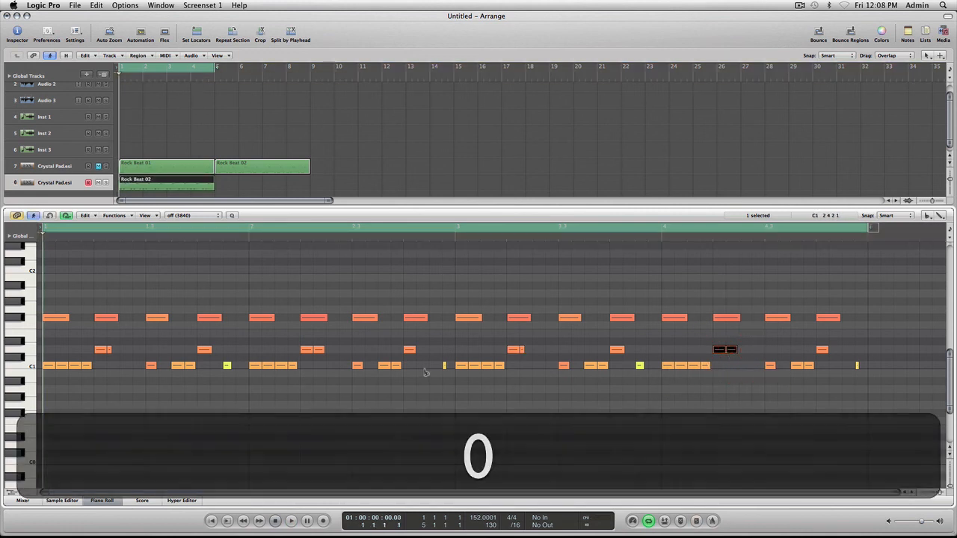
key(space)
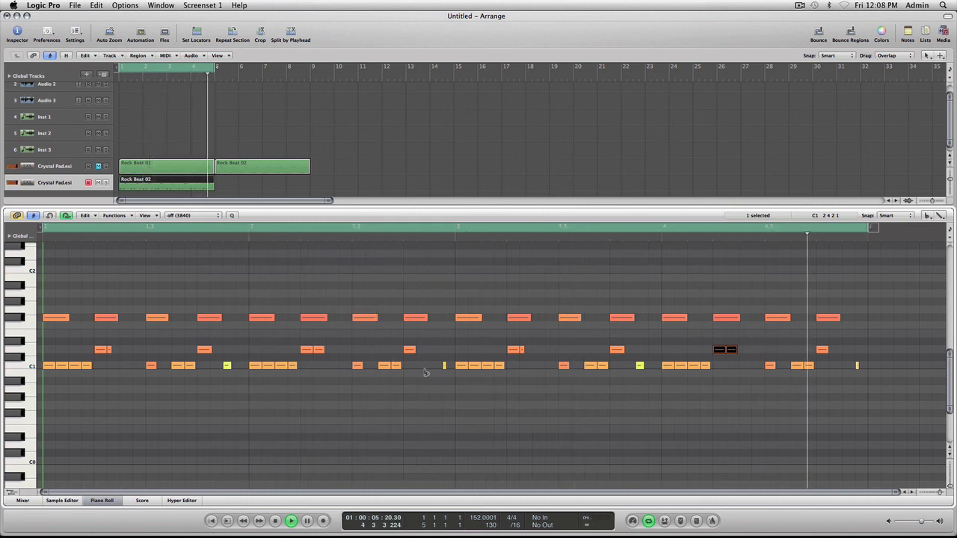
key(space)
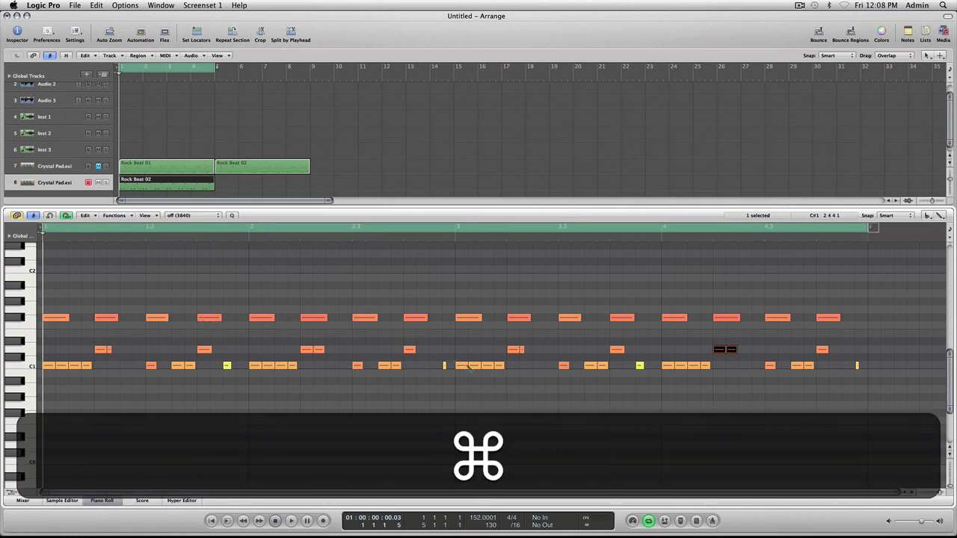
- Undo the four D1 note splits, then play the cycled beat again and stop it
key(super+z)
key(super+z)
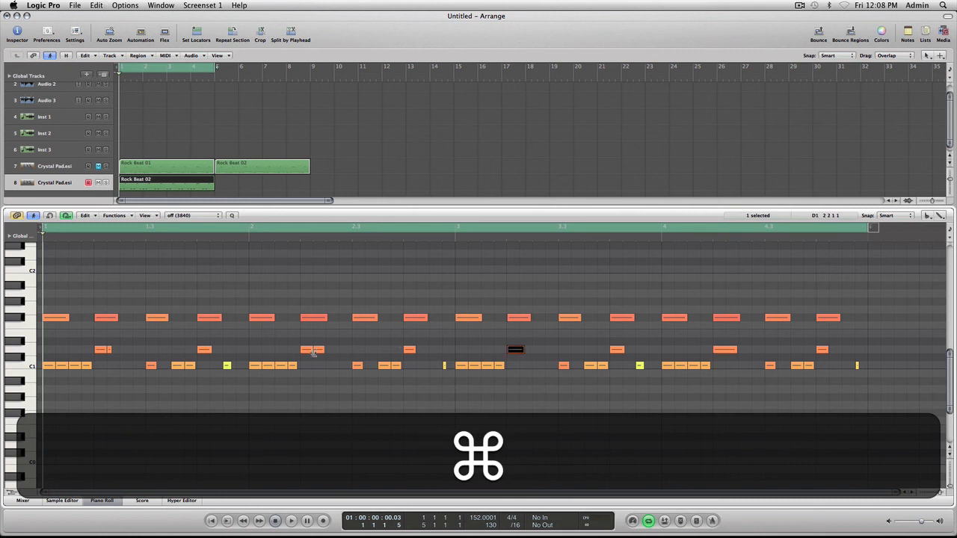
key(super+z)
key(super+z)
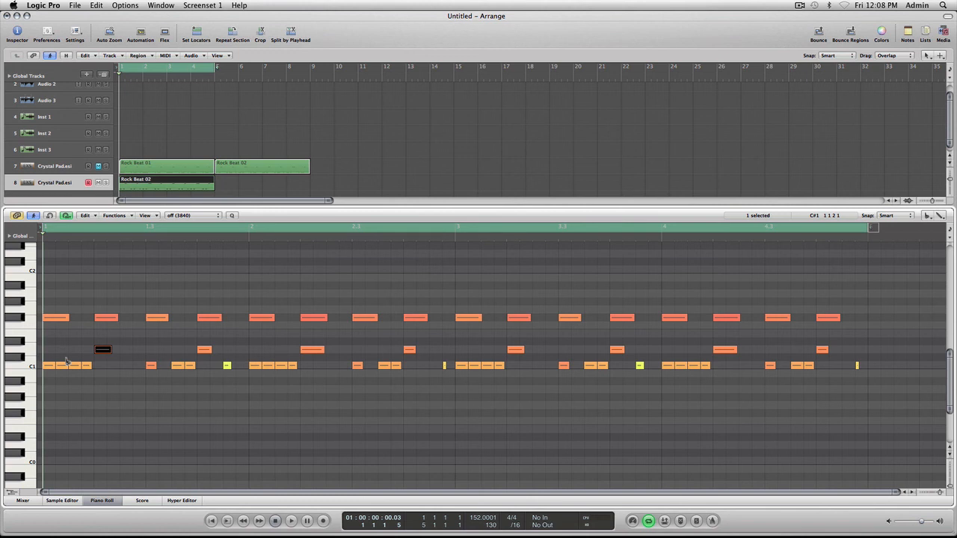
key(space)
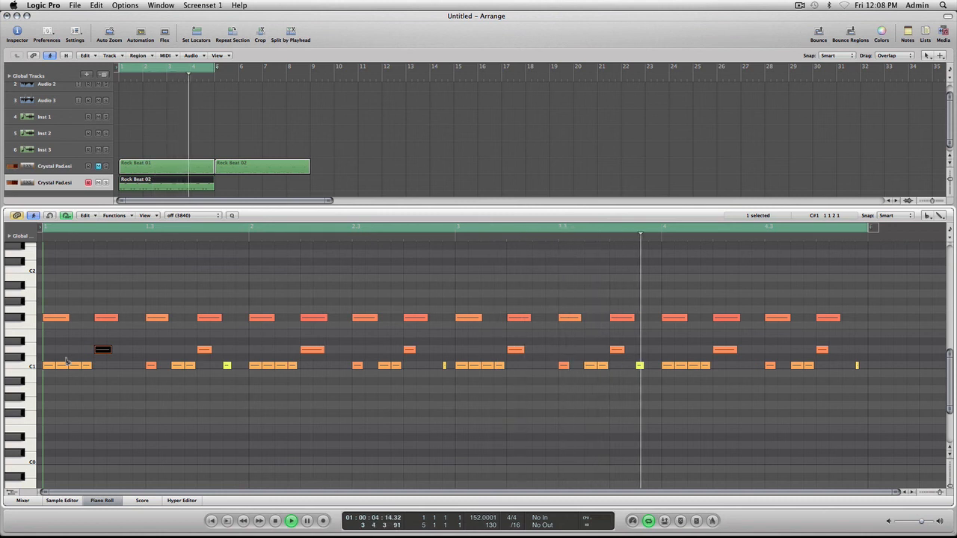
key(space)
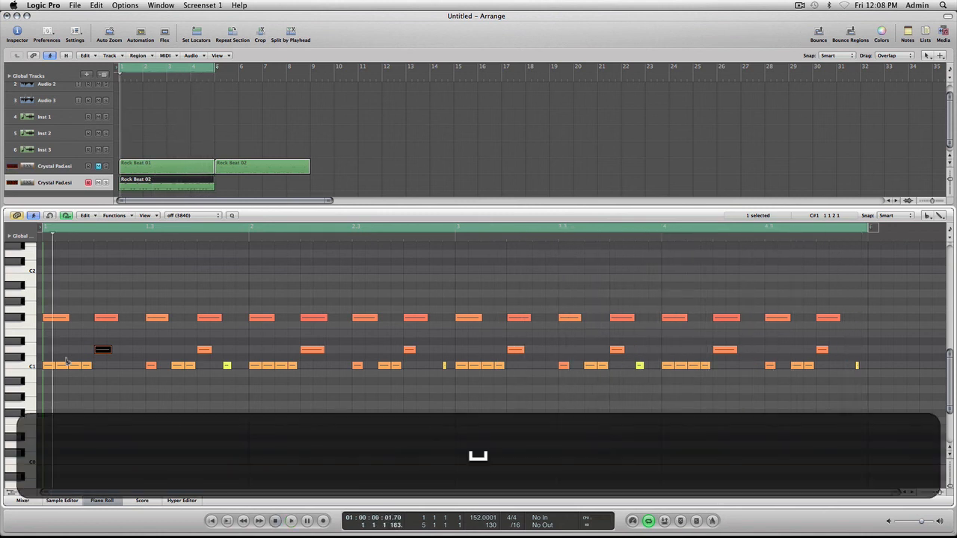